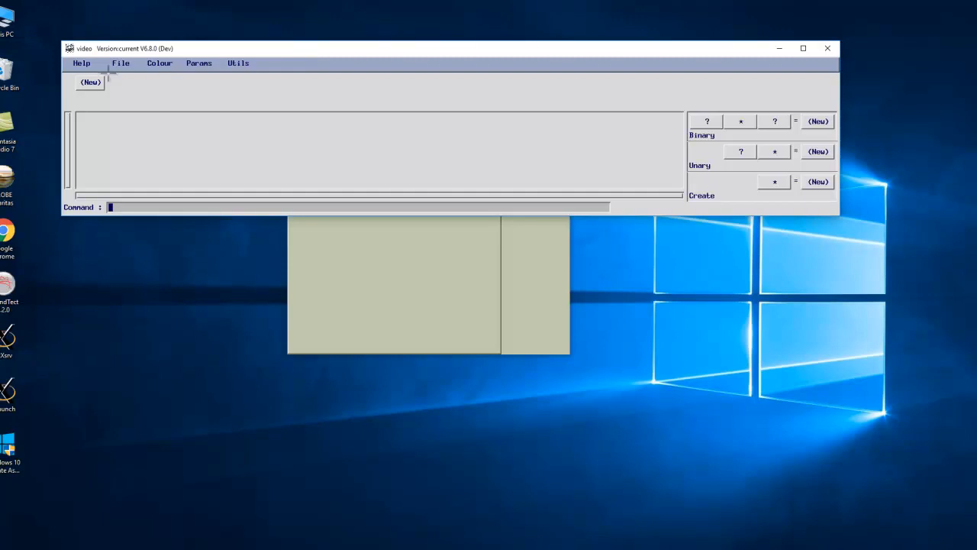
Start a new input wavelet and look through the files in the COMMON/WAVELET folder without choosing one
click(91, 82)
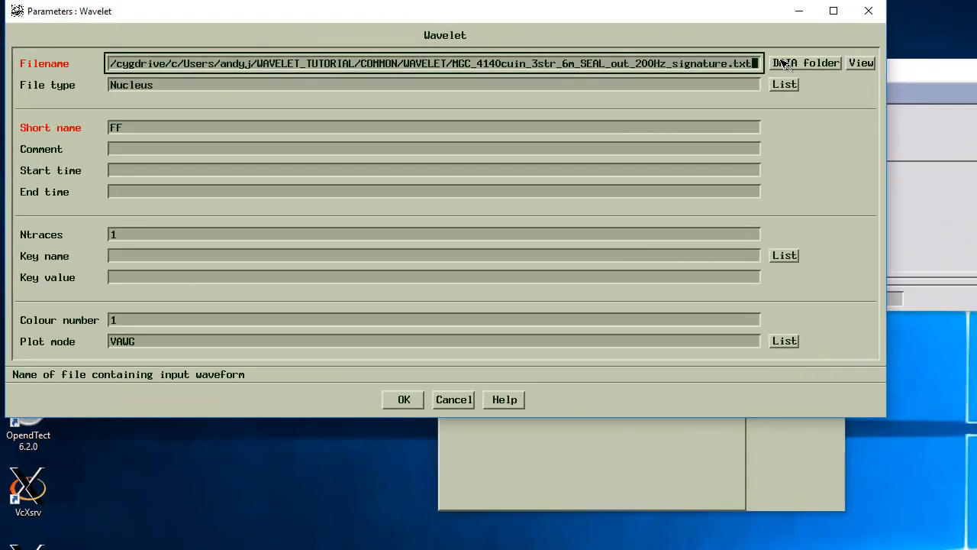
click(784, 63)
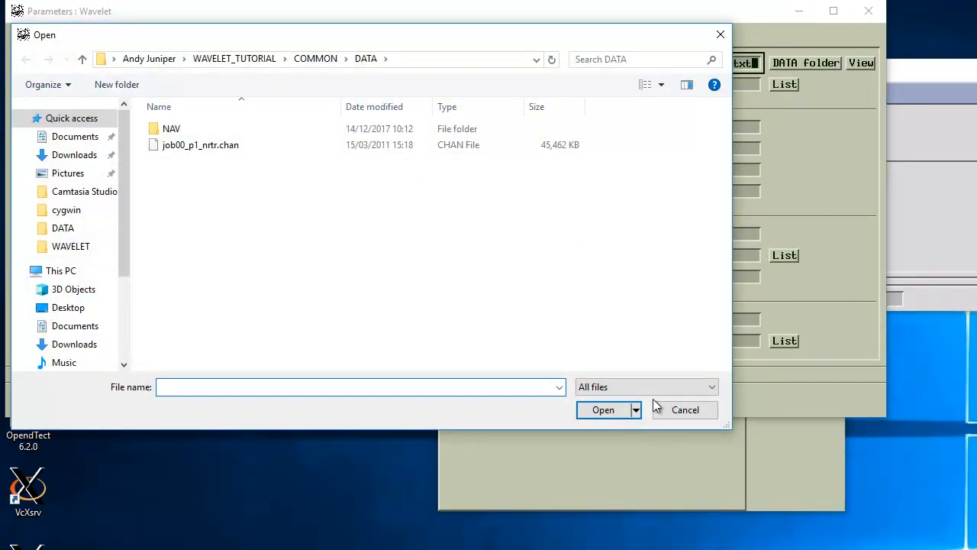
click(323, 63)
scroll(268, 229, down, 2)
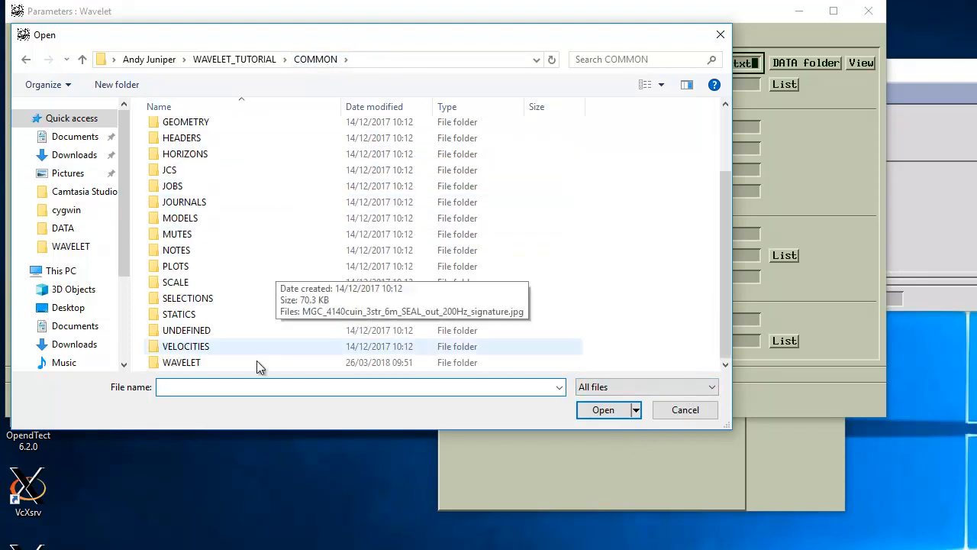
double_click(204, 362)
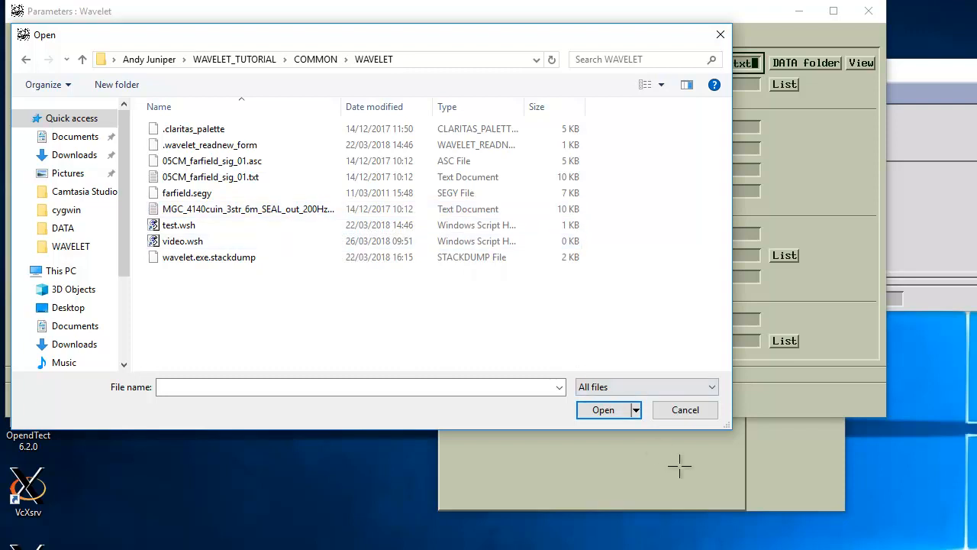
click(686, 411)
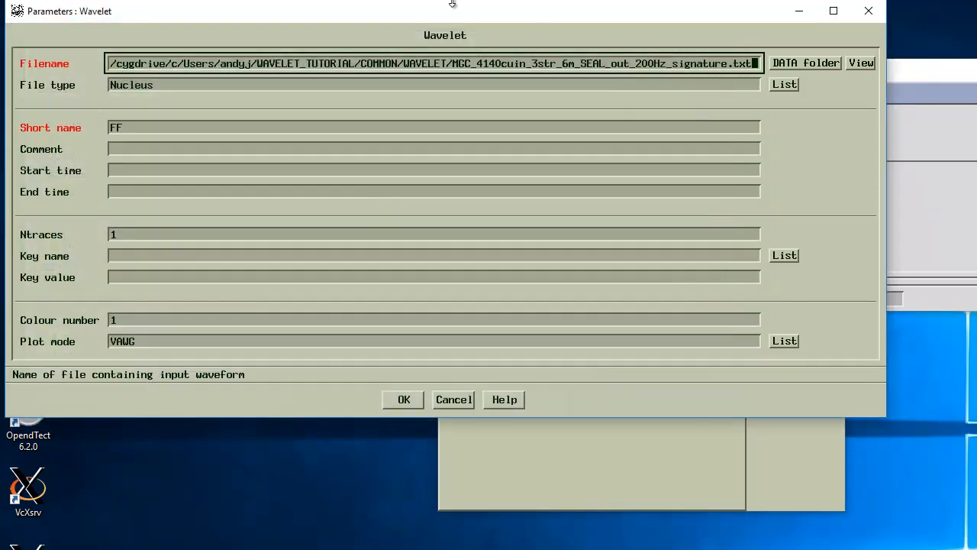
Load the Nucleus file MGC_4140cuin_3str_6m_SEAL_out_200Hz_signature.txt with the short name ffsig, and make the window taller
click(208, 87)
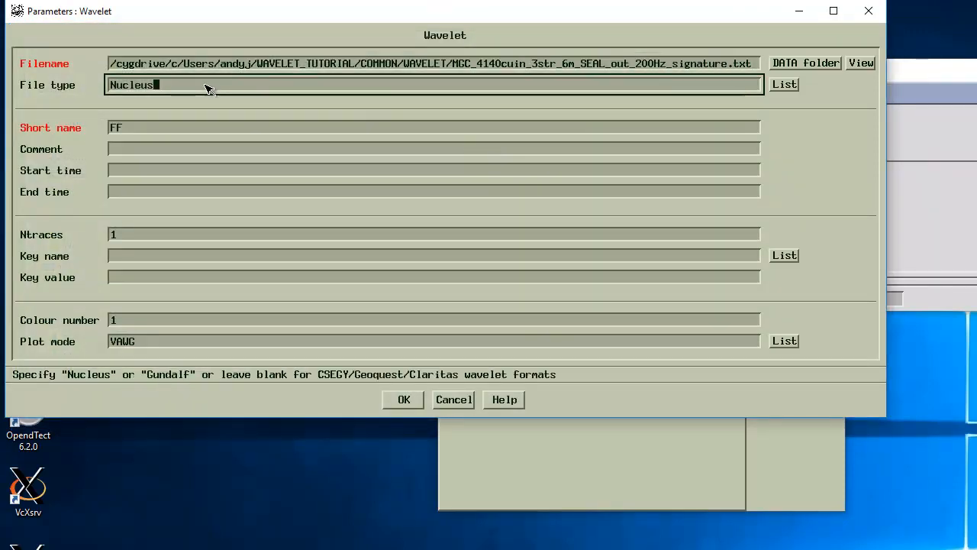
click(152, 131)
key(BackSpace)
key(BackSpace)
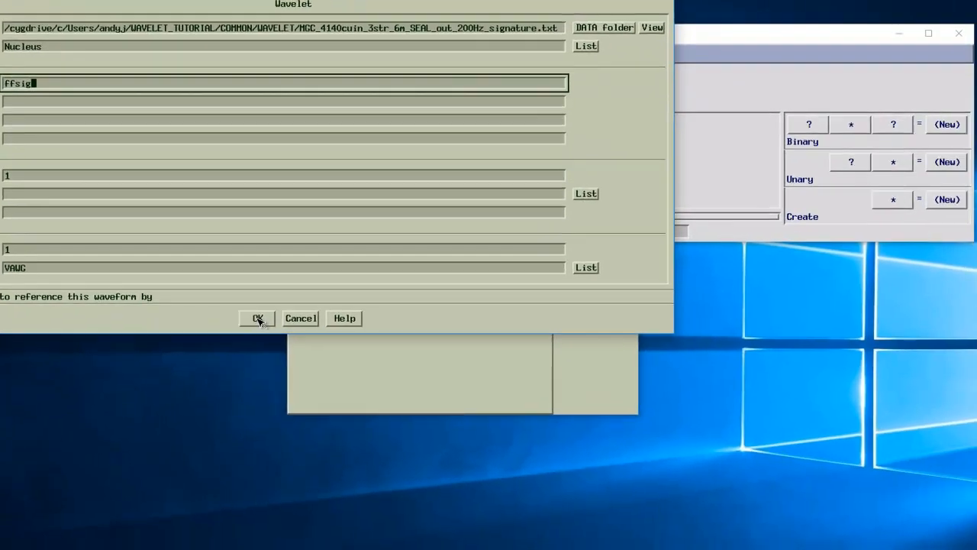
click(404, 400)
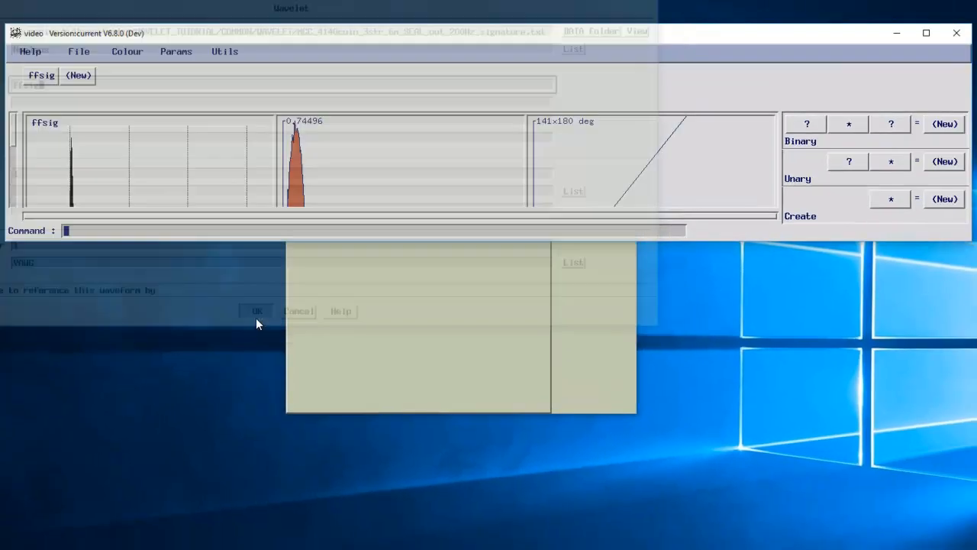
drag(151, 241, 168, 482)
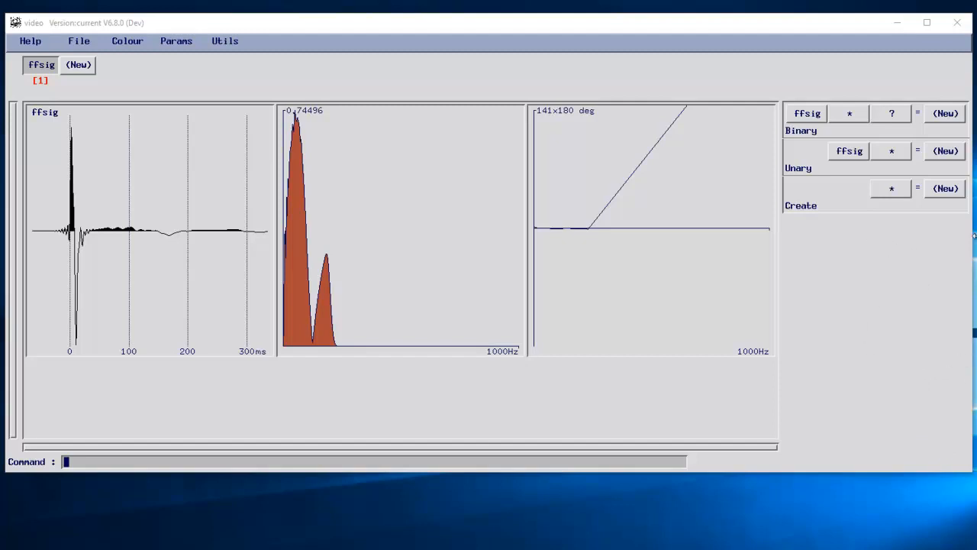
Create a spike wavelet named SPIKE with sample rate 0.5, T0 0.0, Tend 100, times 0 8 and amplitudes 1.0 -0.9
click(886, 187)
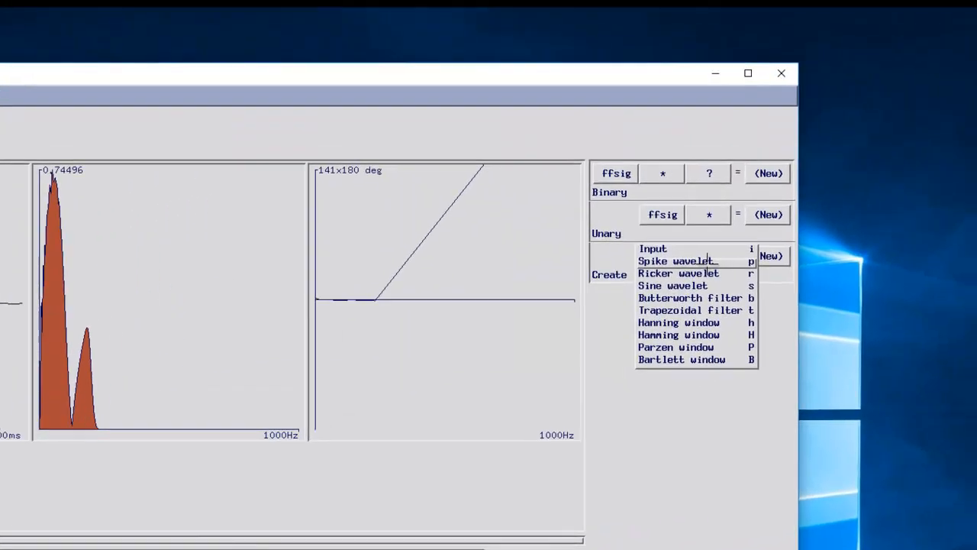
click(894, 192)
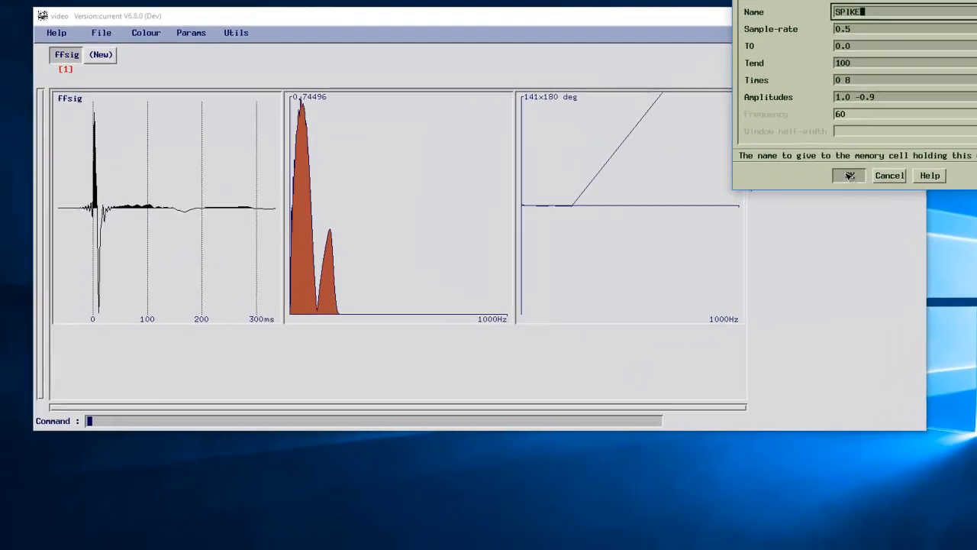
click(776, 205)
Bring the SPIKE plots into view and make the window tall enough to show them in full
scroll(675, 217, down, 9)
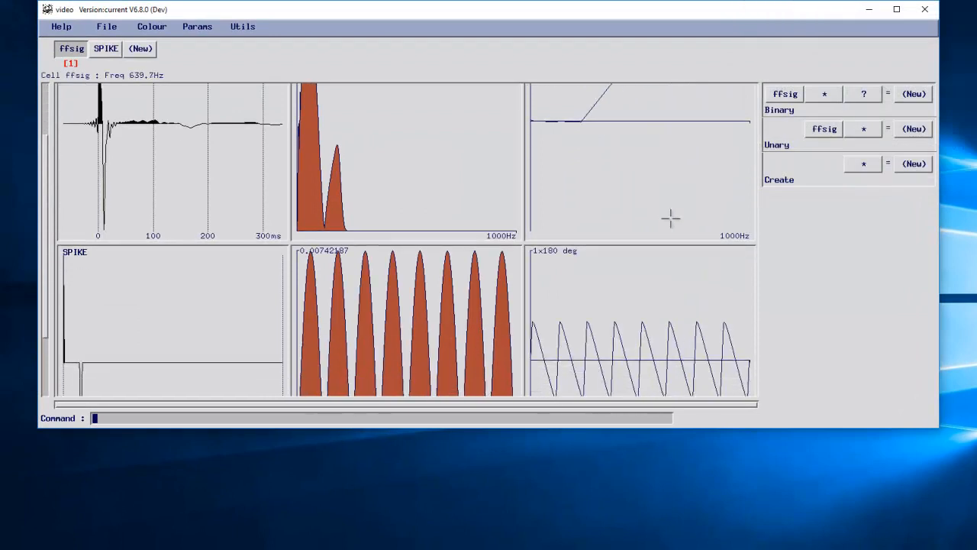
scroll(672, 229, down, 1)
scroll(624, 243, down, 1)
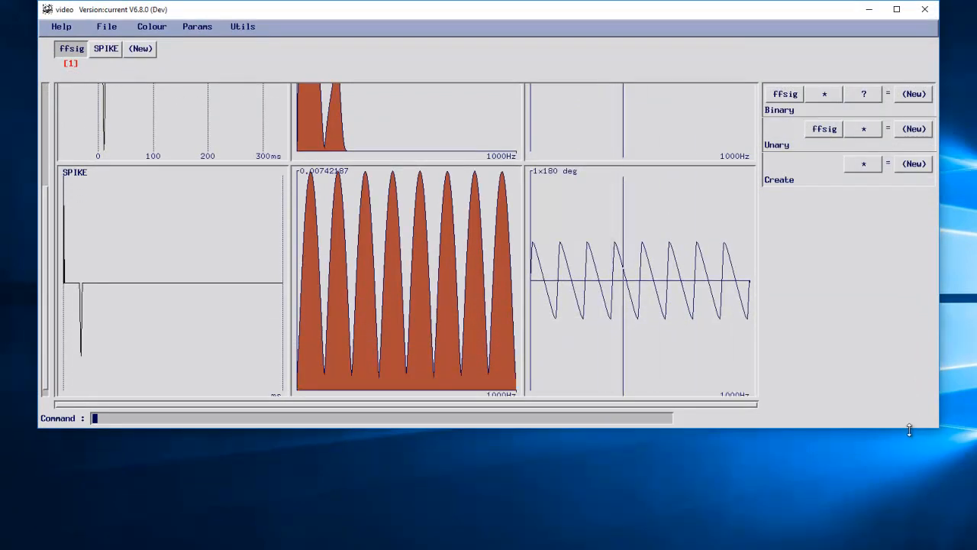
drag(909, 430, 932, 545)
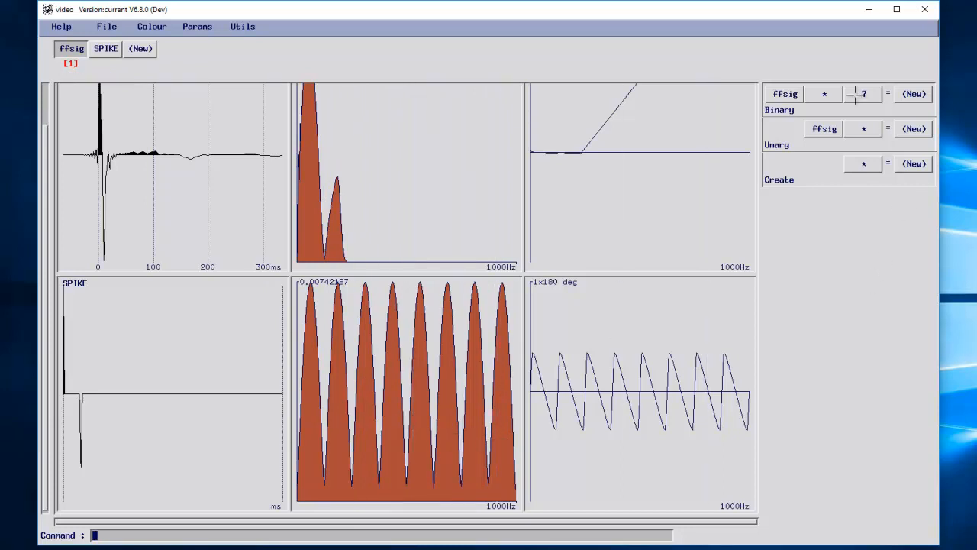
Convolve ffsig with SPIKE and name the output wavelet ffsig_ghost
click(781, 93)
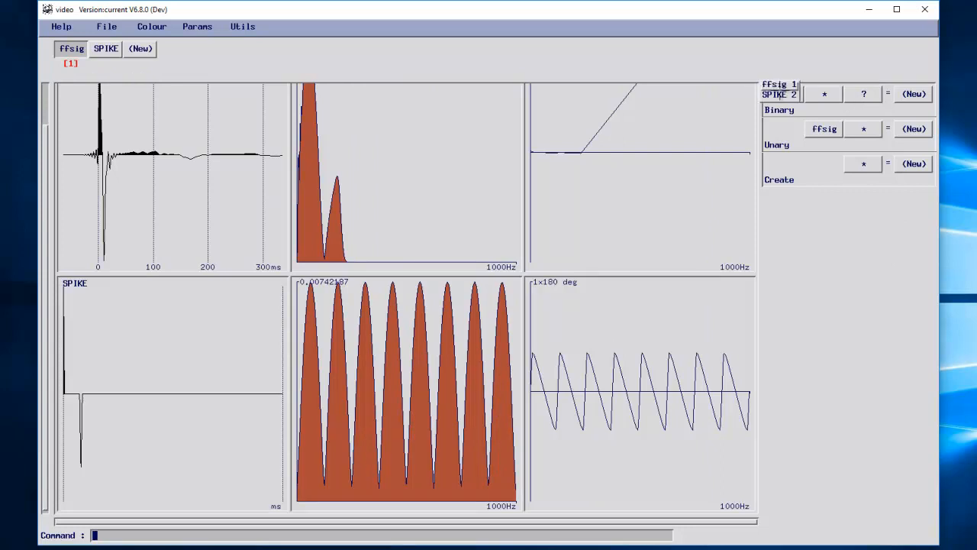
click(779, 84)
click(863, 93)
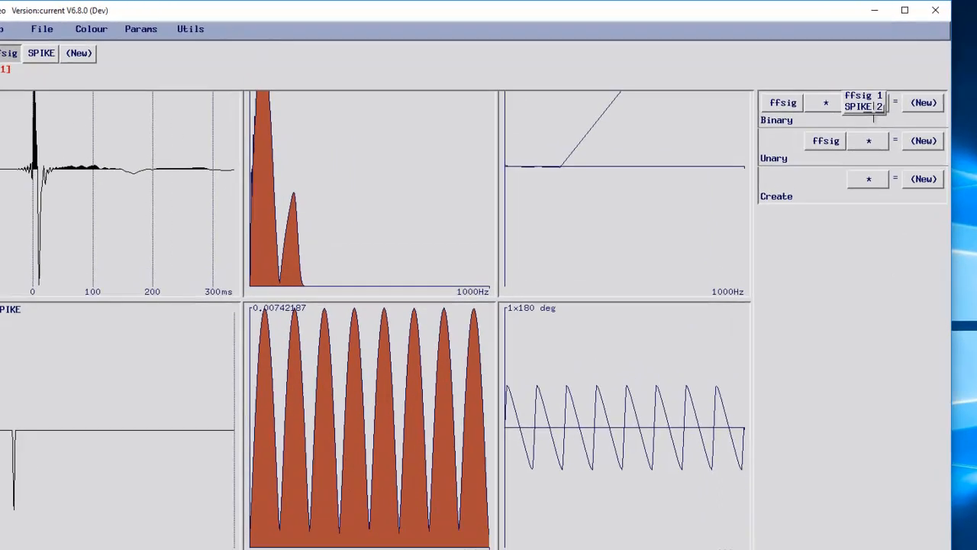
click(871, 108)
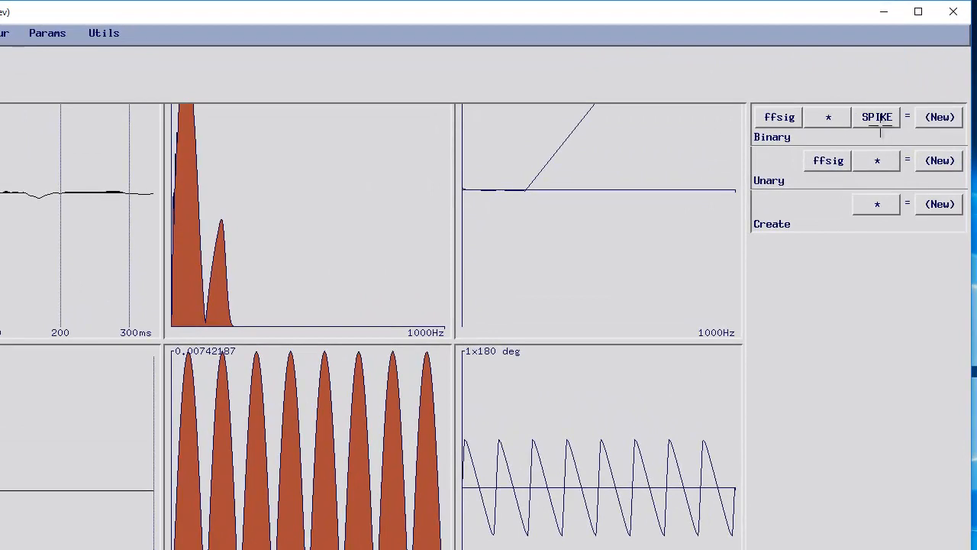
click(828, 118)
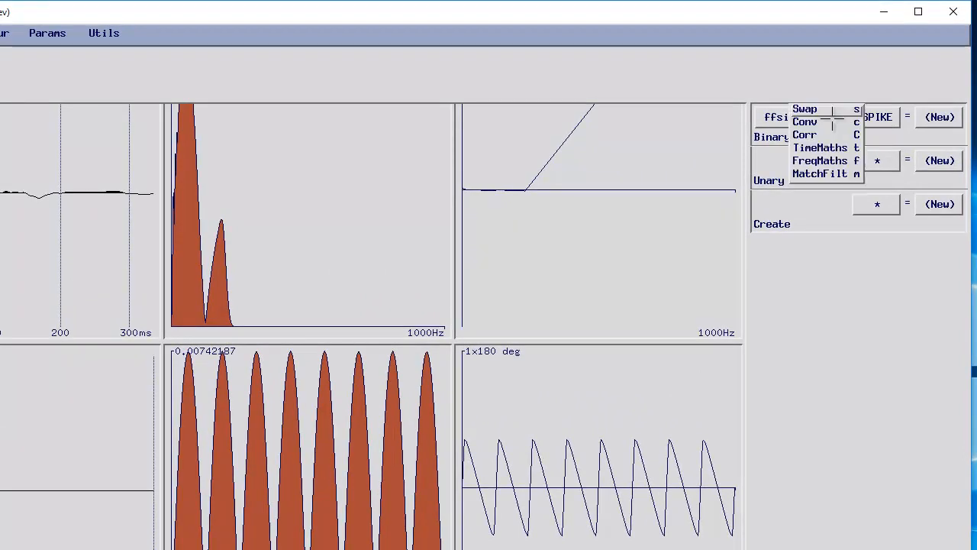
click(831, 122)
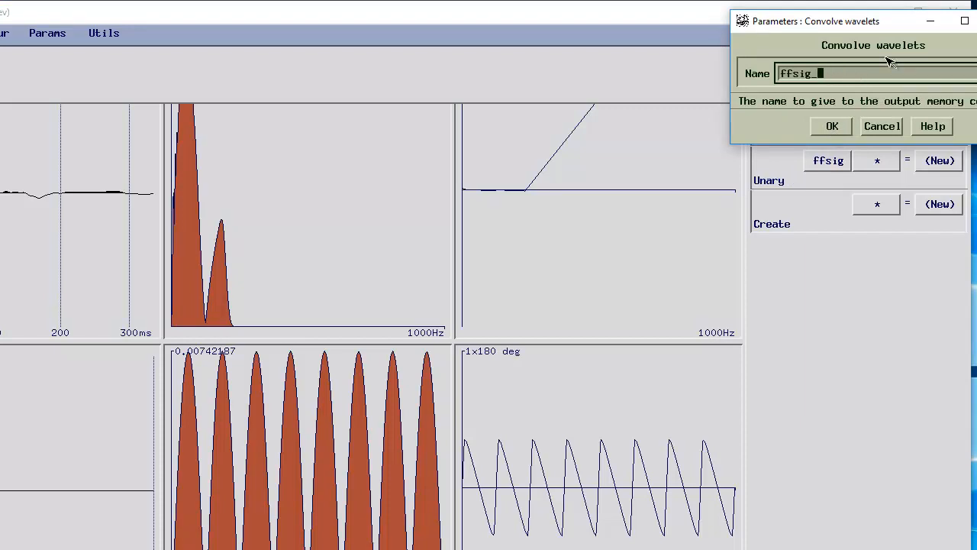
text(ghost)
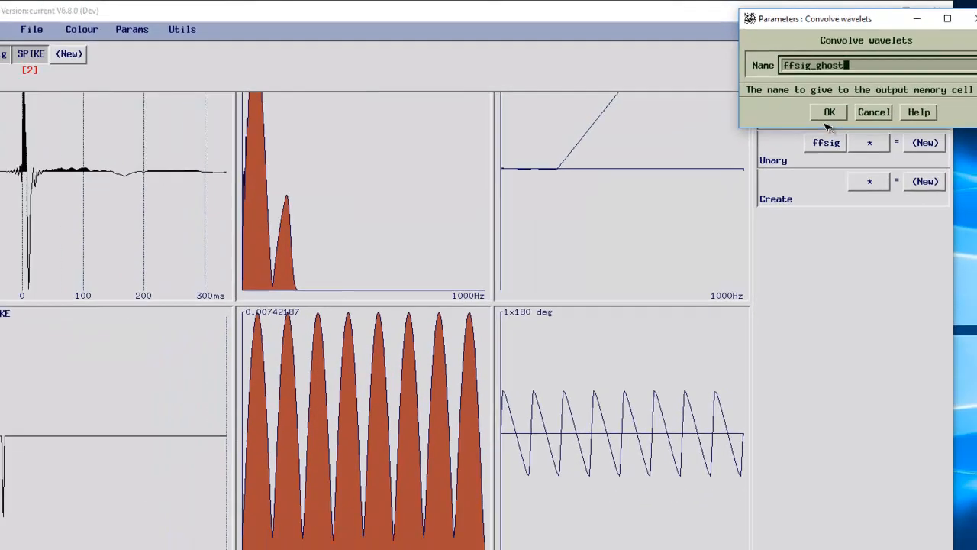
click(830, 114)
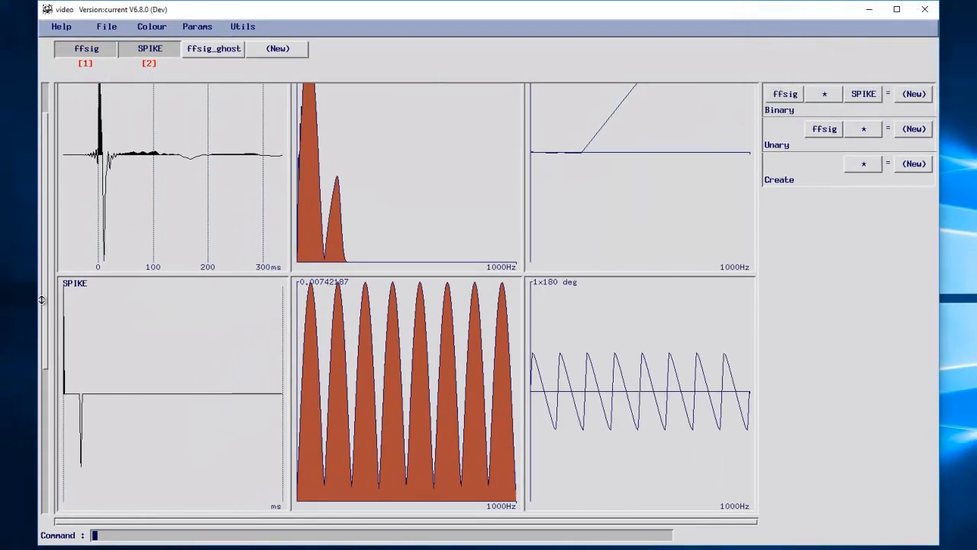
Create a deconvolution operator from ffsig_ghost, named ffsig_ghost_decon_op, with T0 0, TEND 500, FILTER 200, GAP 24, PWHITE 0.1 and a Hanning window
drag(42, 300, 52, 453)
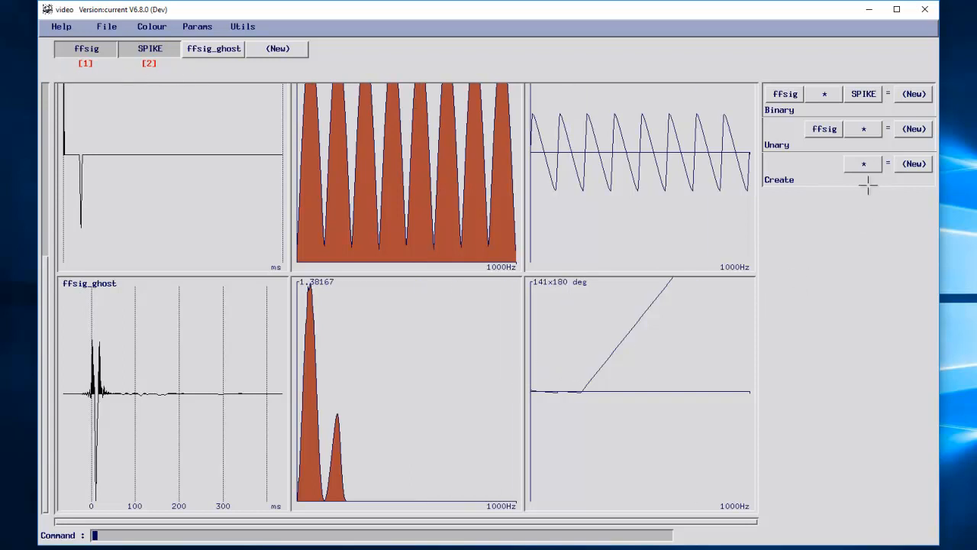
click(823, 130)
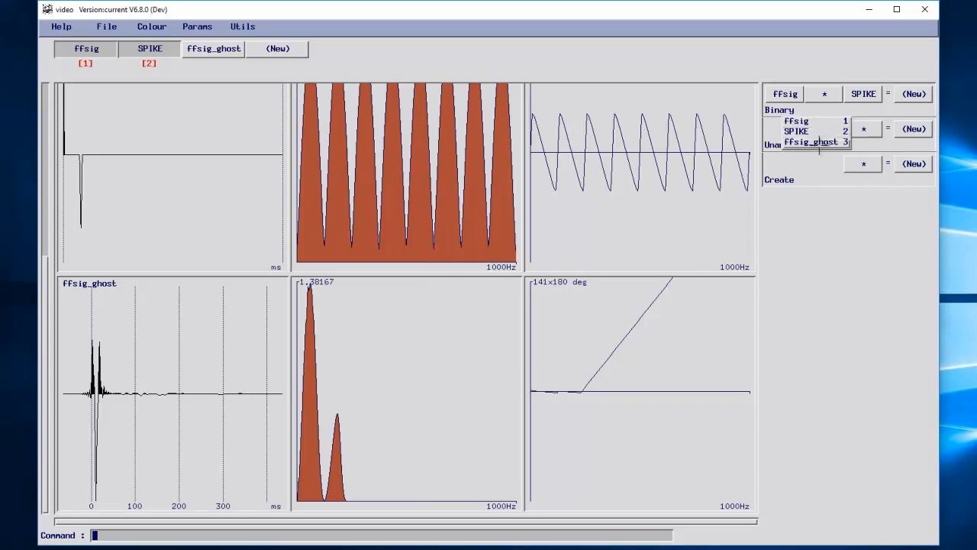
click(821, 143)
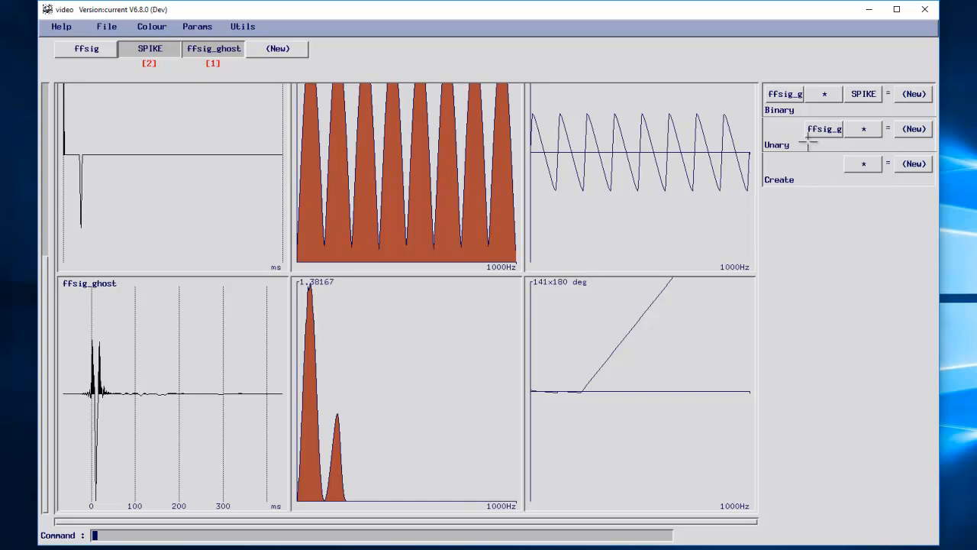
click(862, 127)
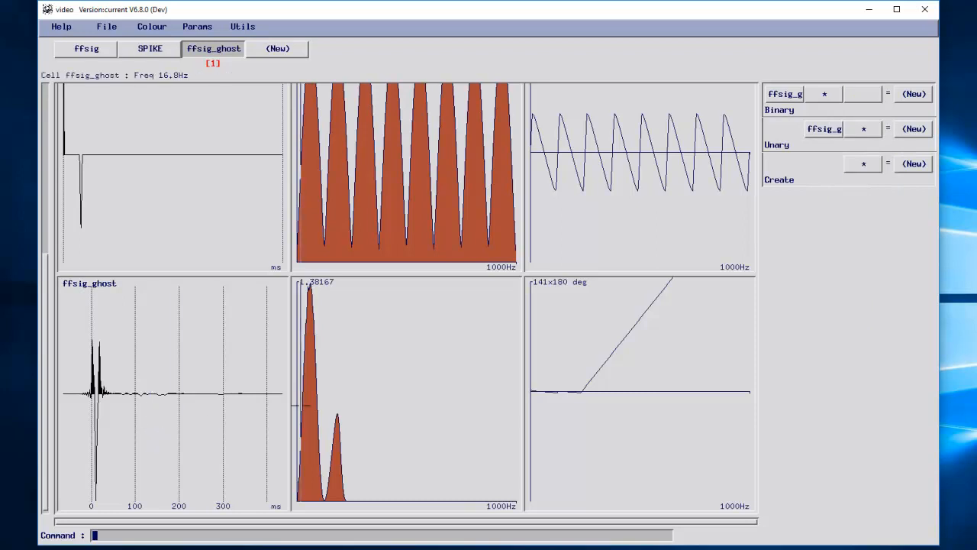
click(825, 127)
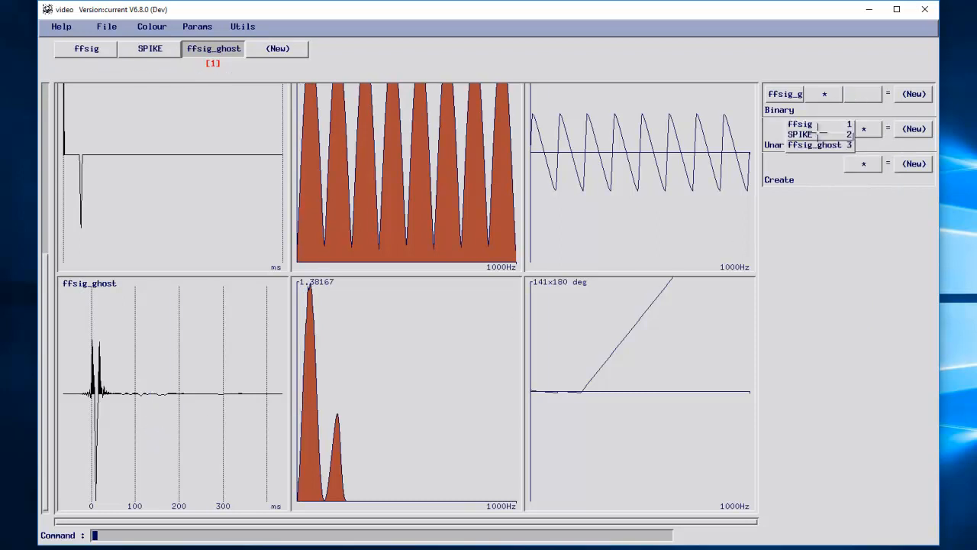
click(821, 146)
click(864, 128)
click(854, 178)
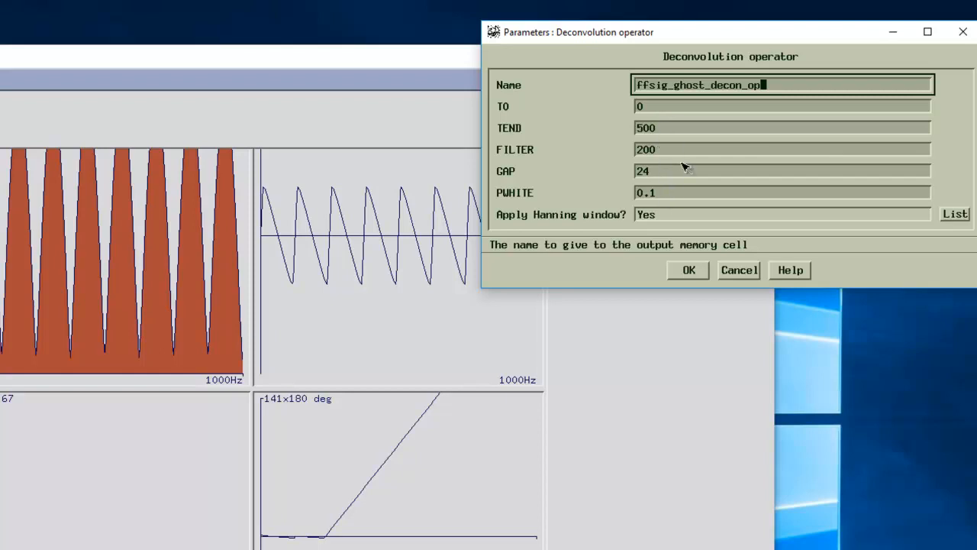
click(690, 270)
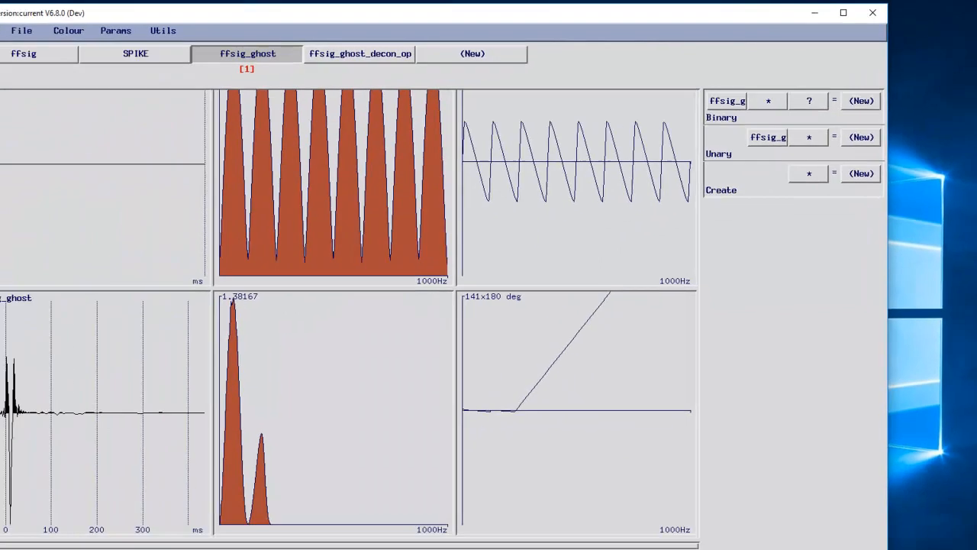
Convolve ffsig_ghost with ffsig_ghost_decon_op and name the output wavelet ffsig_ghost_debubble
drag(11, 356, 11, 478)
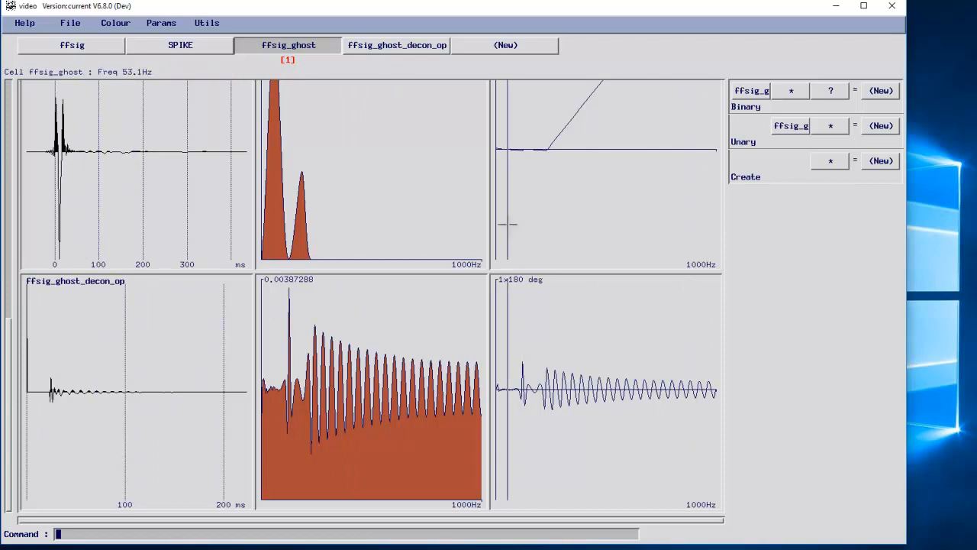
click(774, 55)
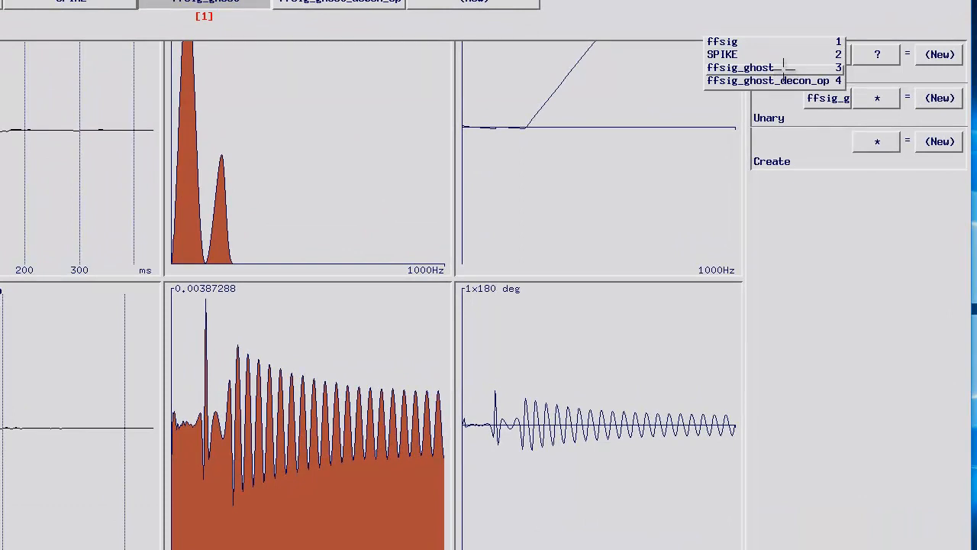
click(784, 67)
click(877, 54)
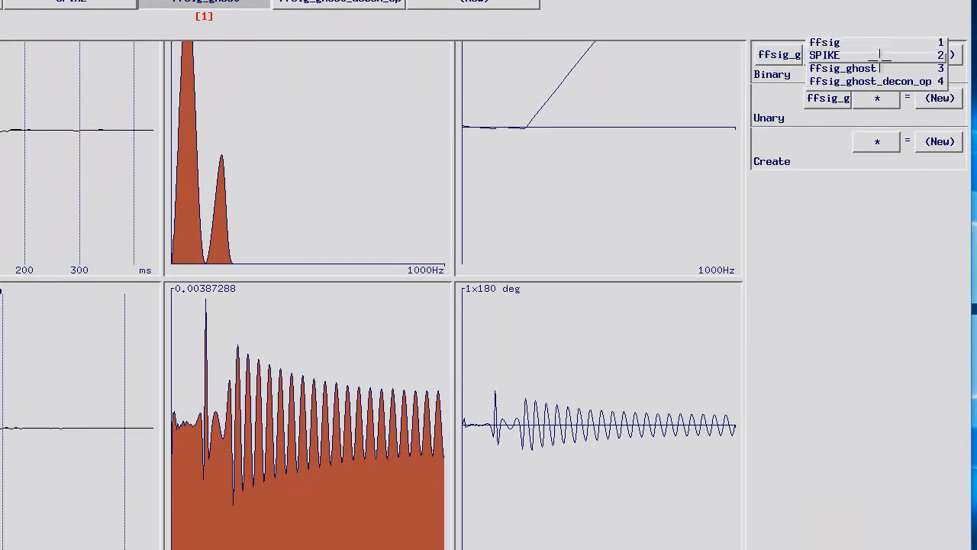
click(883, 81)
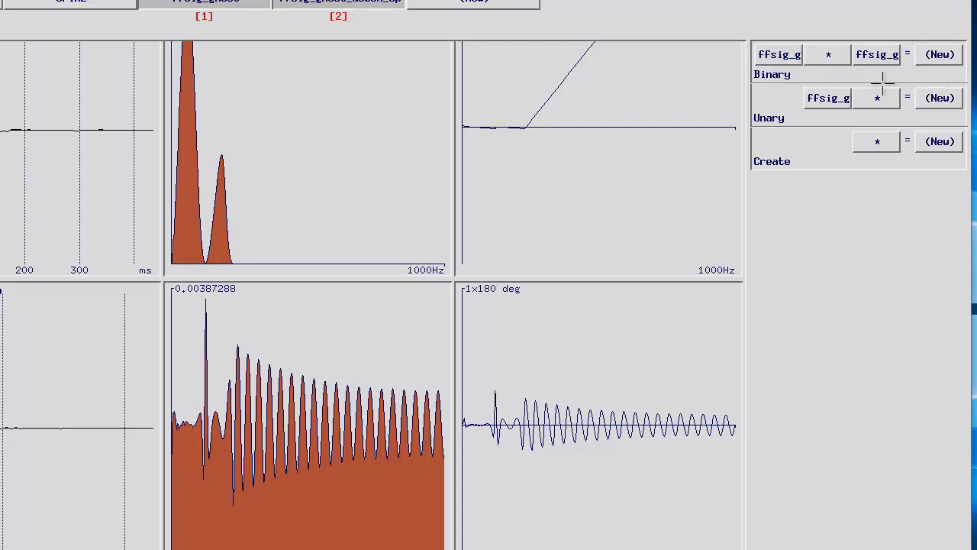
click(825, 54)
click(826, 58)
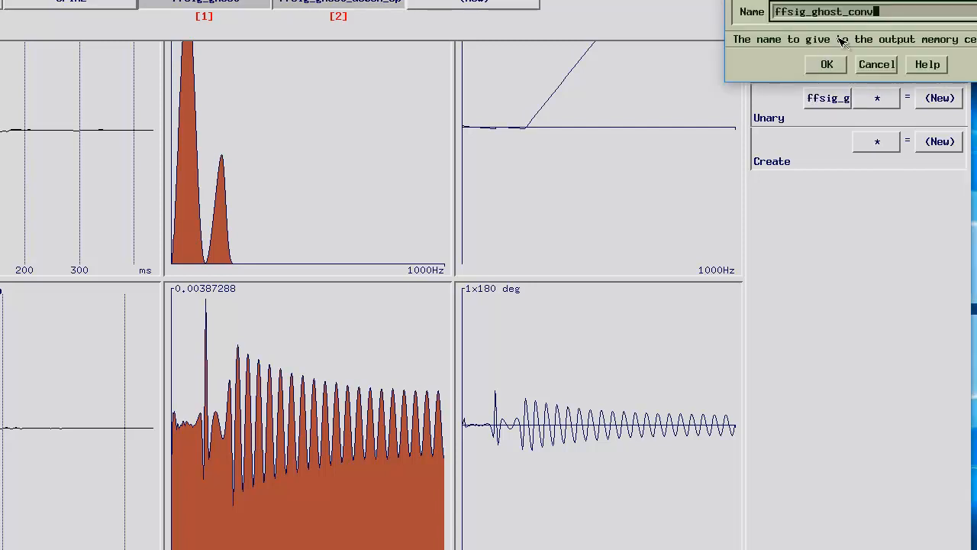
key(BackSpace)
key(BackSpace)
key(BackSpace)
text(debubble)
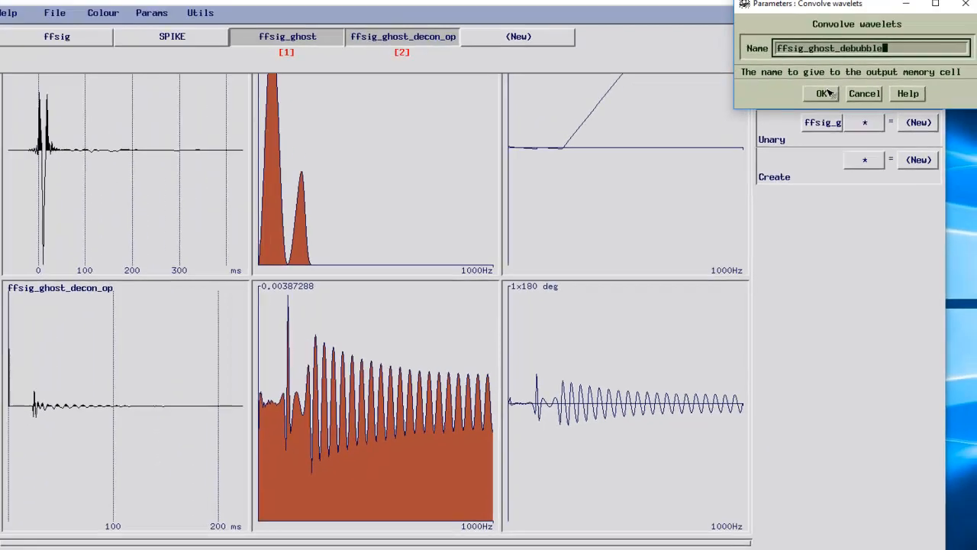
click(828, 93)
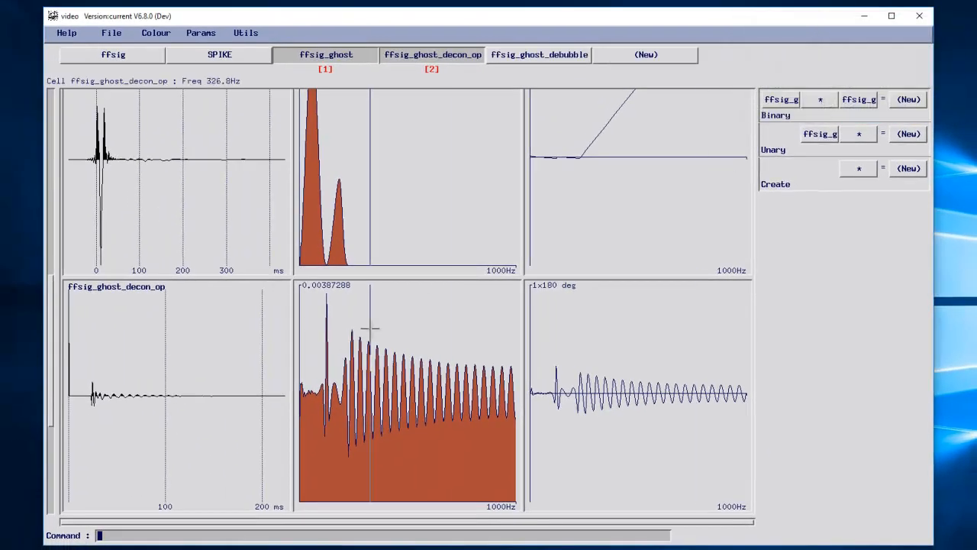
Resample ffsig_ghost_debubble to a new sample rate of 2.0 ms with the anti-alias filter set to Yes
scroll(54, 350, down, 5)
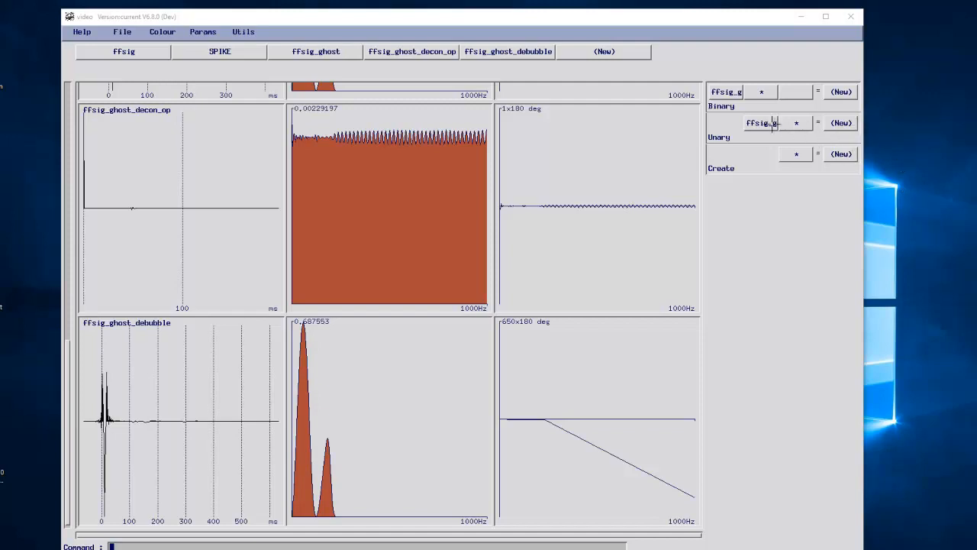
click(761, 121)
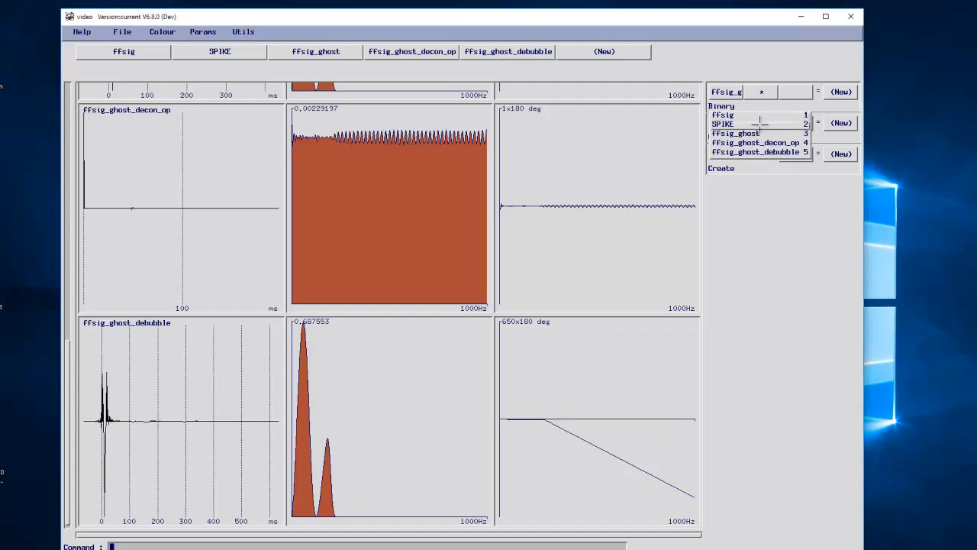
click(750, 152)
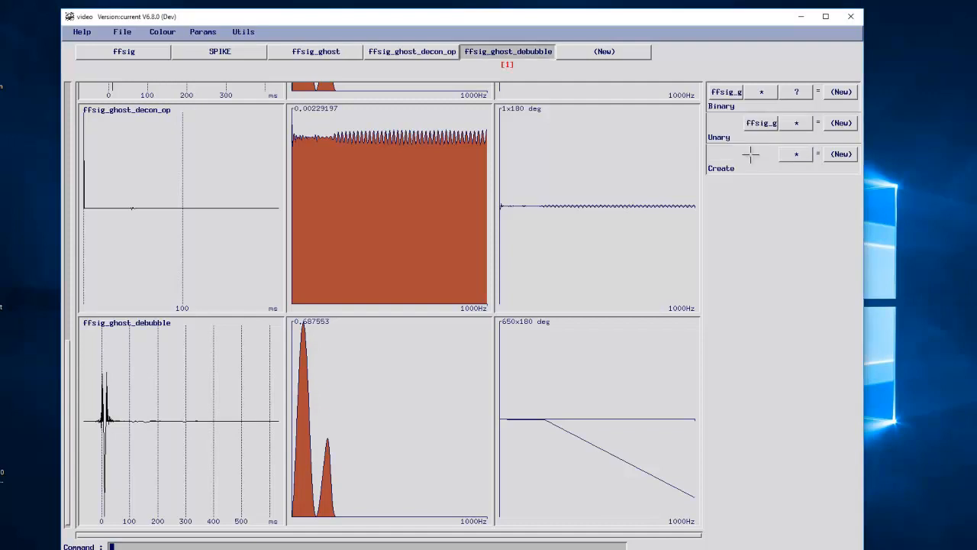
click(798, 121)
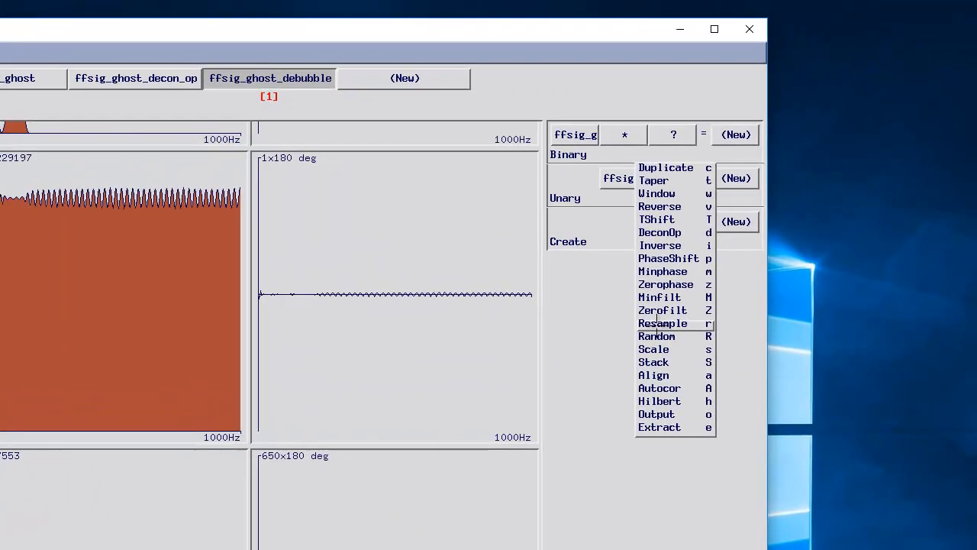
click(656, 323)
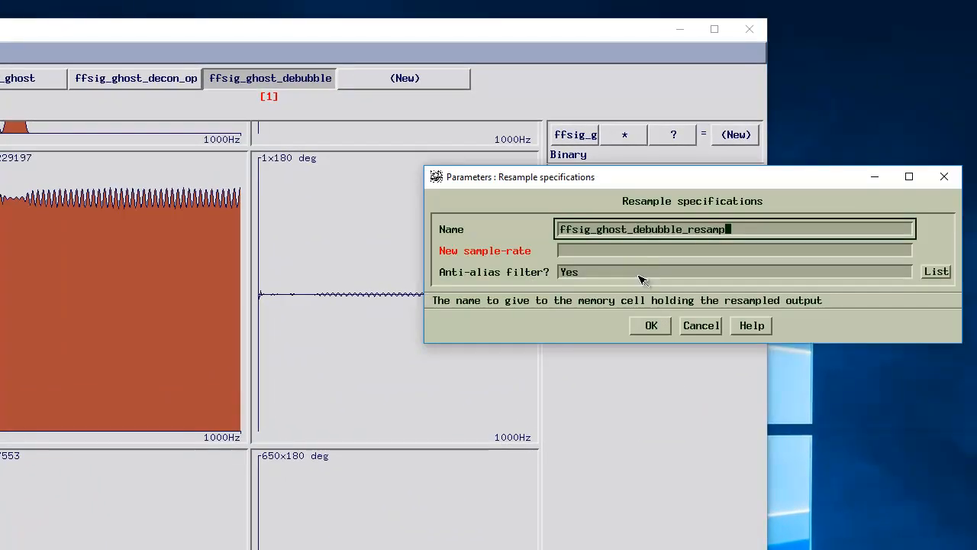
click(578, 249)
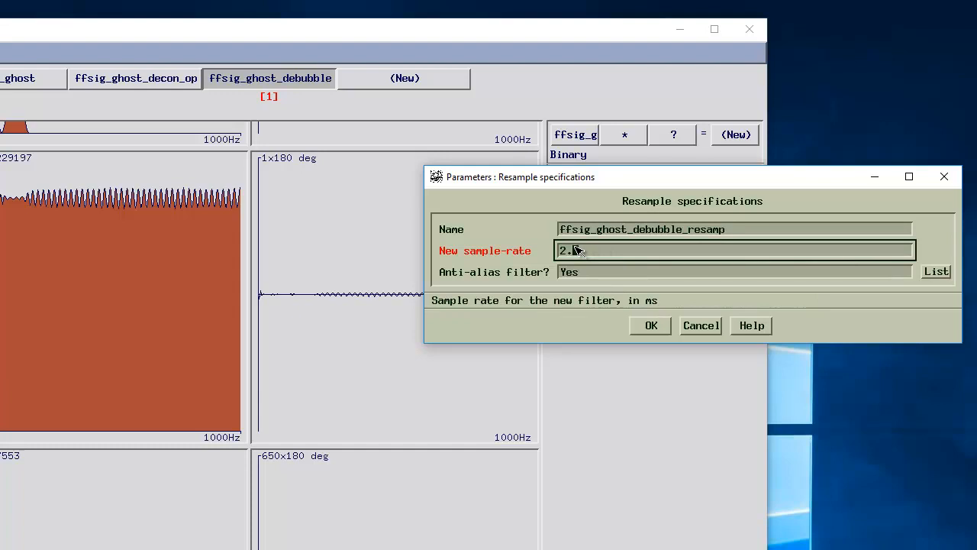
text(2.0)
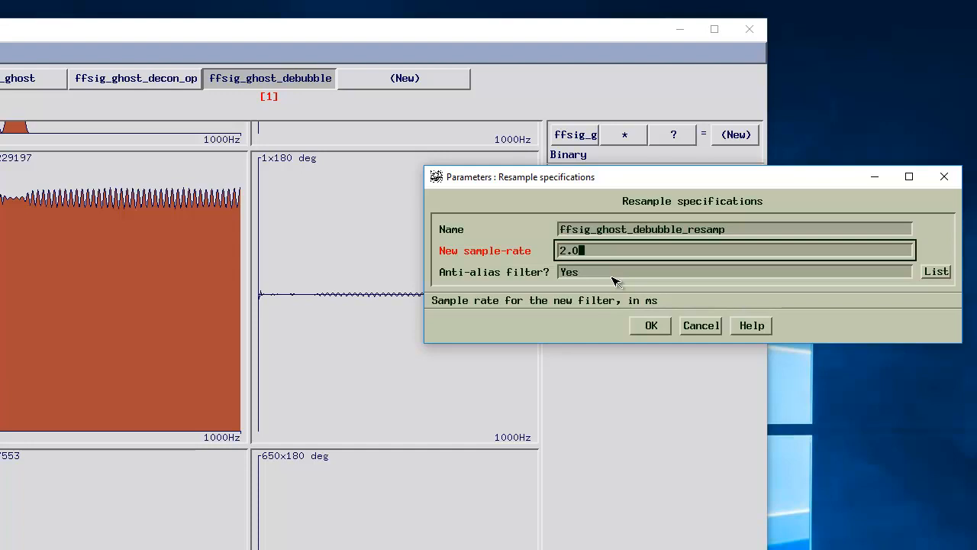
click(651, 325)
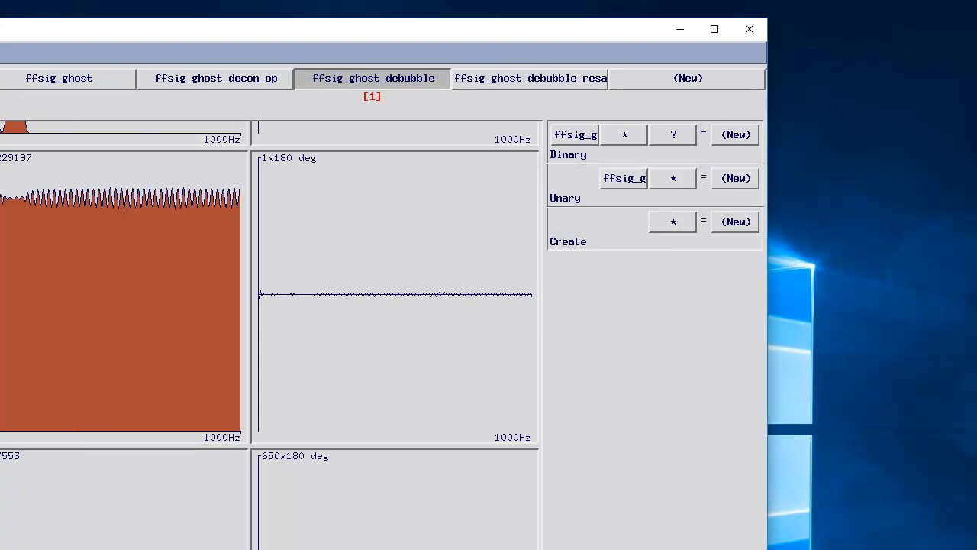
Create a minimum-phase equivalent of ffsig_ghost_debubble_resamp with noise 0.01 and name the output ffsig_ghost_debubble_mpeq
scroll(270, 305, down, 3)
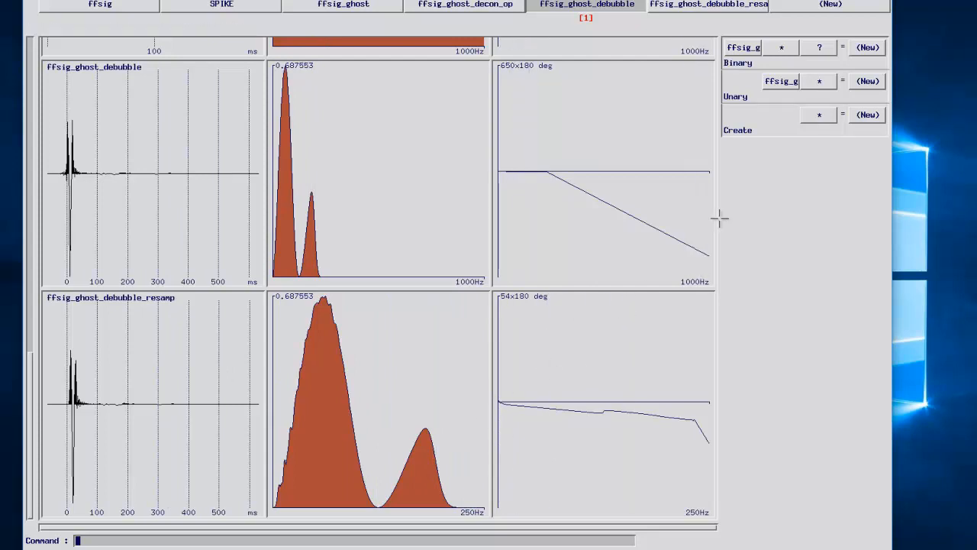
click(782, 81)
click(787, 126)
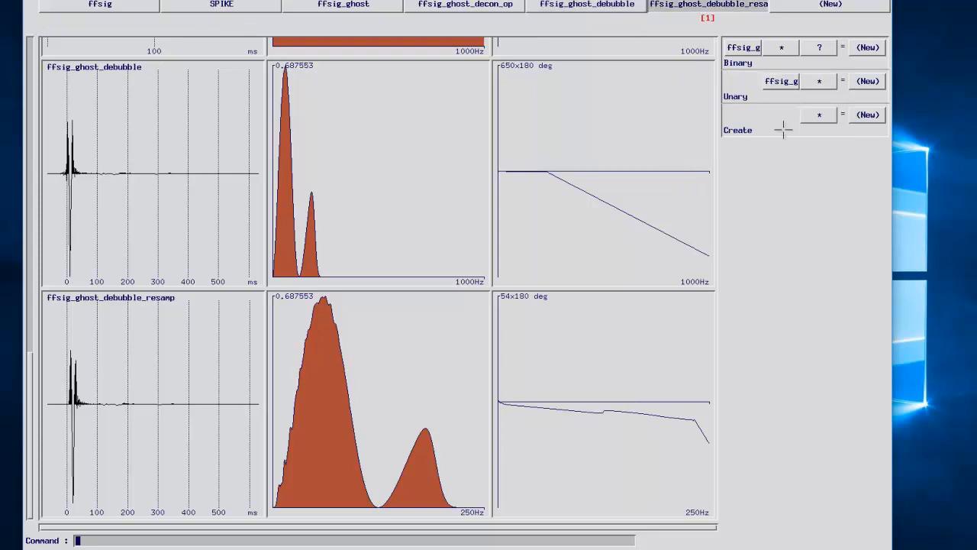
click(825, 79)
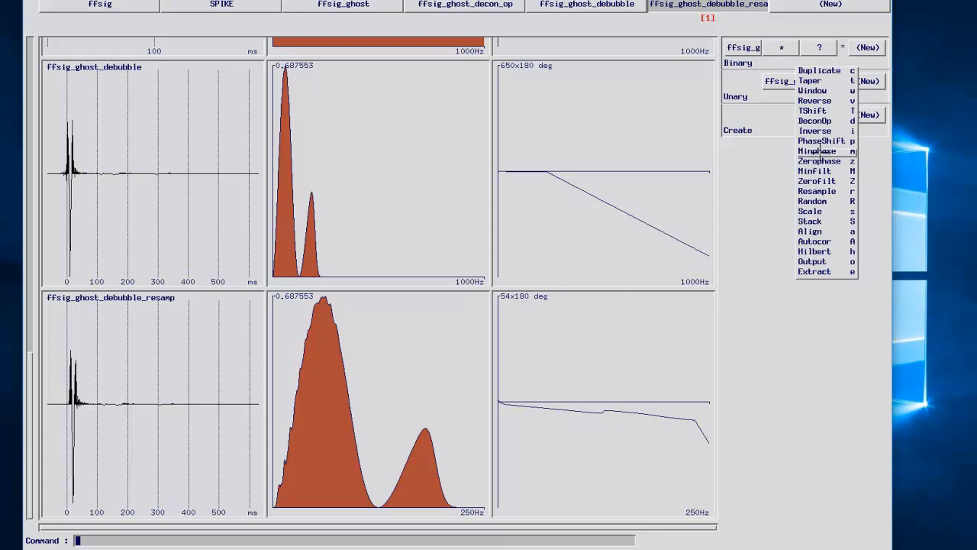
click(817, 150)
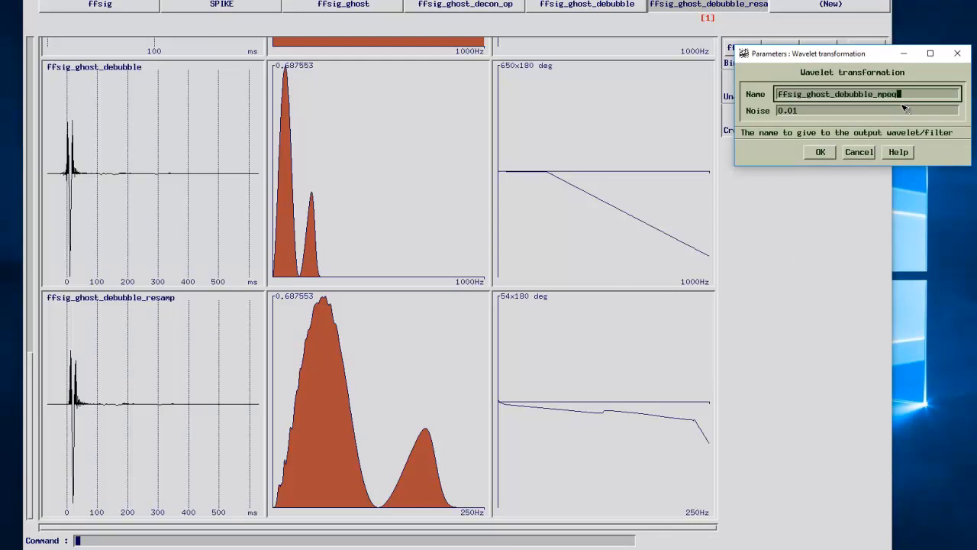
click(823, 152)
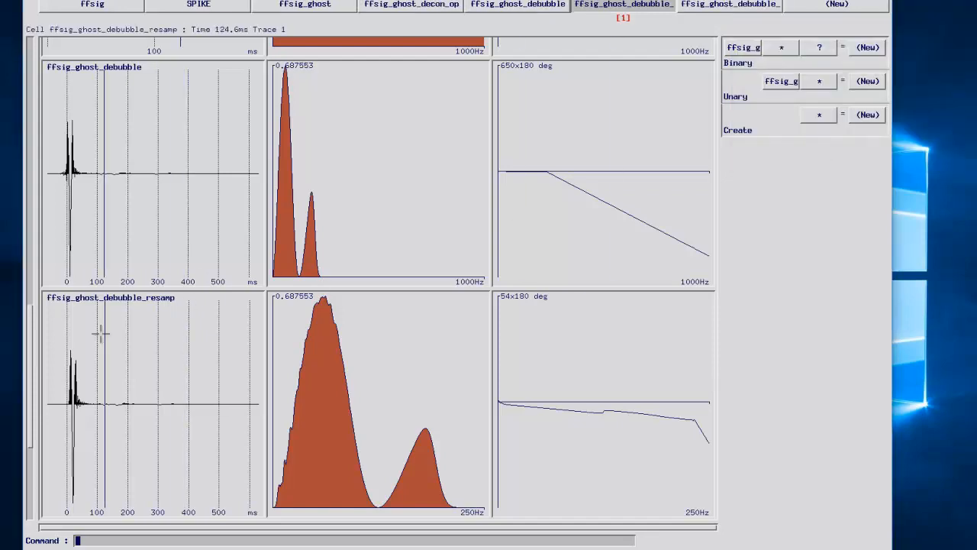
Make a matching filter from ffsig_ghost_debubble_resamp to ffsig_ghost_debubble_mpeq, leaving the filter length blank
drag(30, 354, 31, 452)
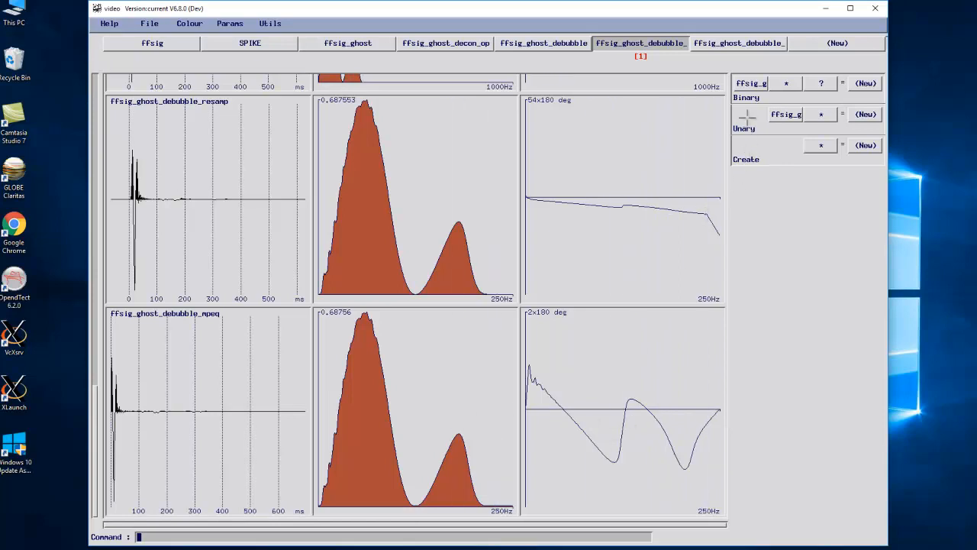
drag(751, 84, 760, 128)
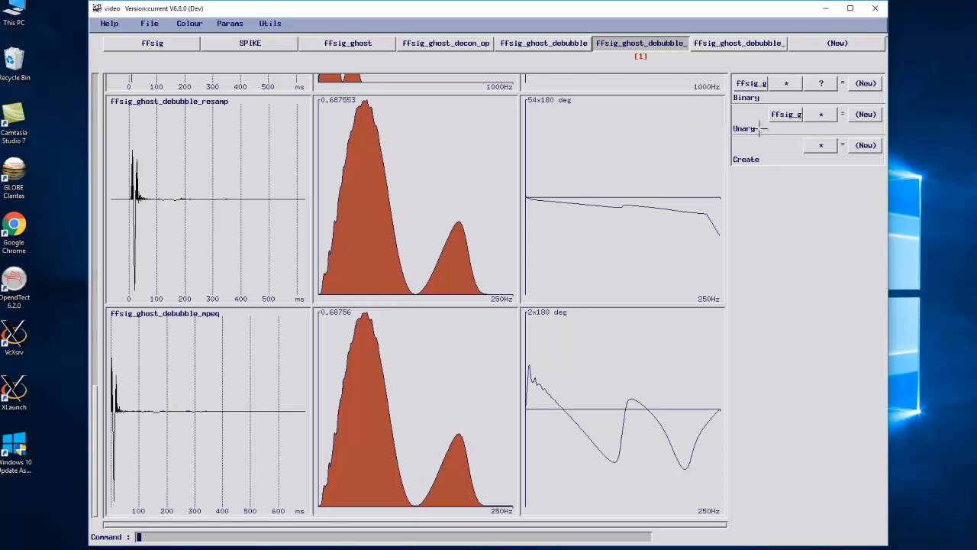
click(823, 84)
drag(823, 84, 818, 138)
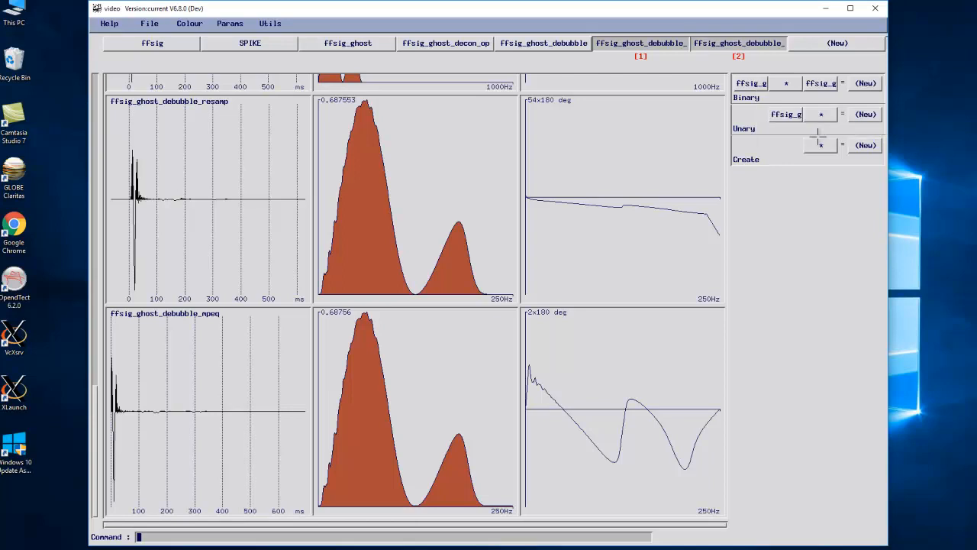
drag(792, 80, 790, 122)
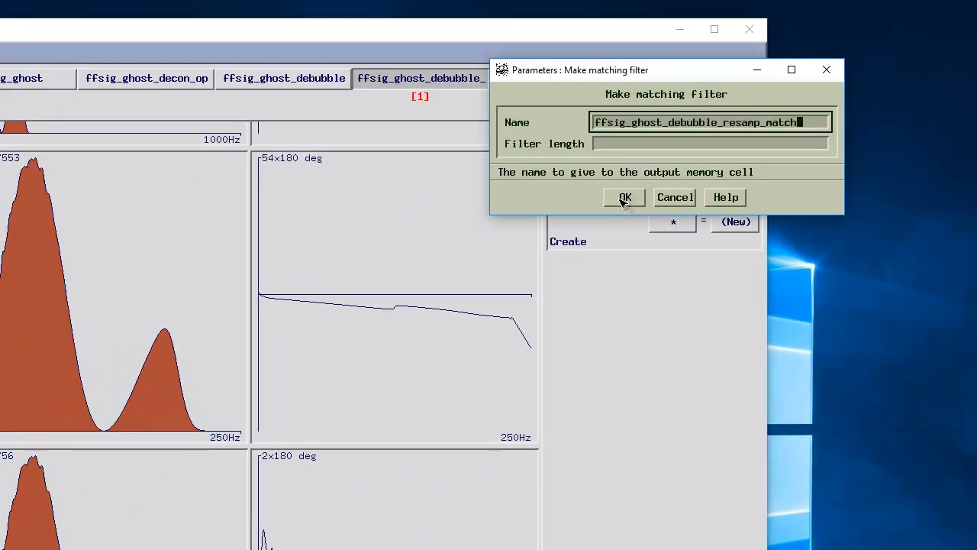
click(625, 200)
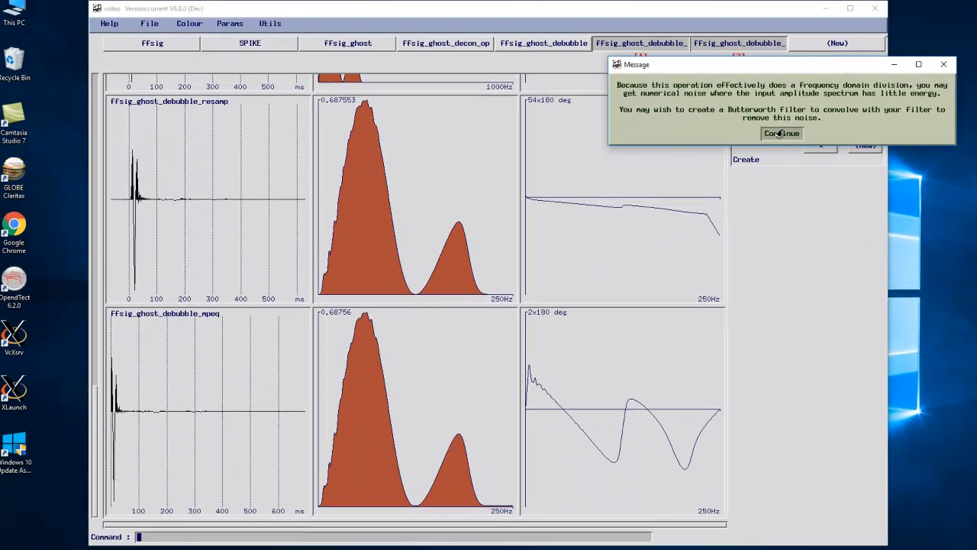
click(618, 205)
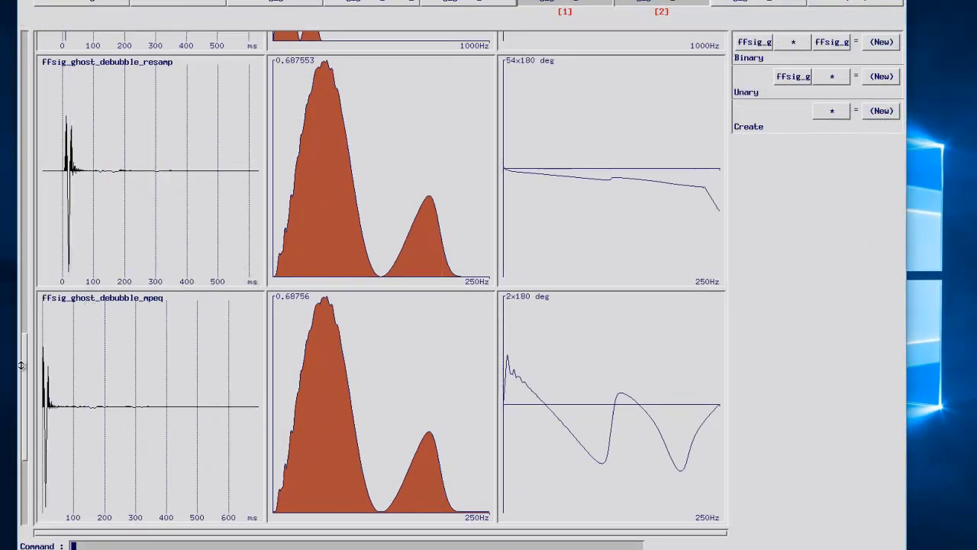
Convolve ffsig_ghost_debubble_resamp with the matching filter ffsig_ghost_debubble_resamp_match
drag(22, 366, 22, 457)
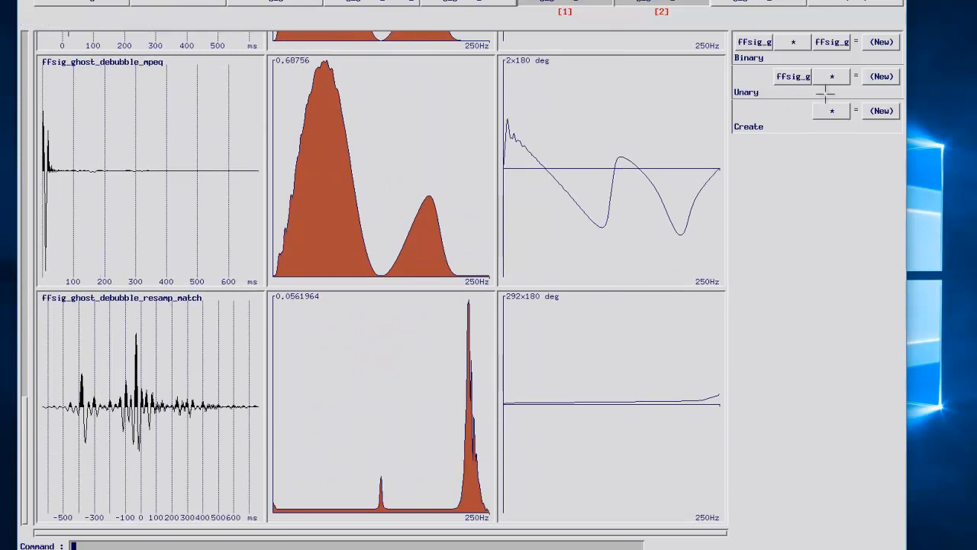
click(760, 43)
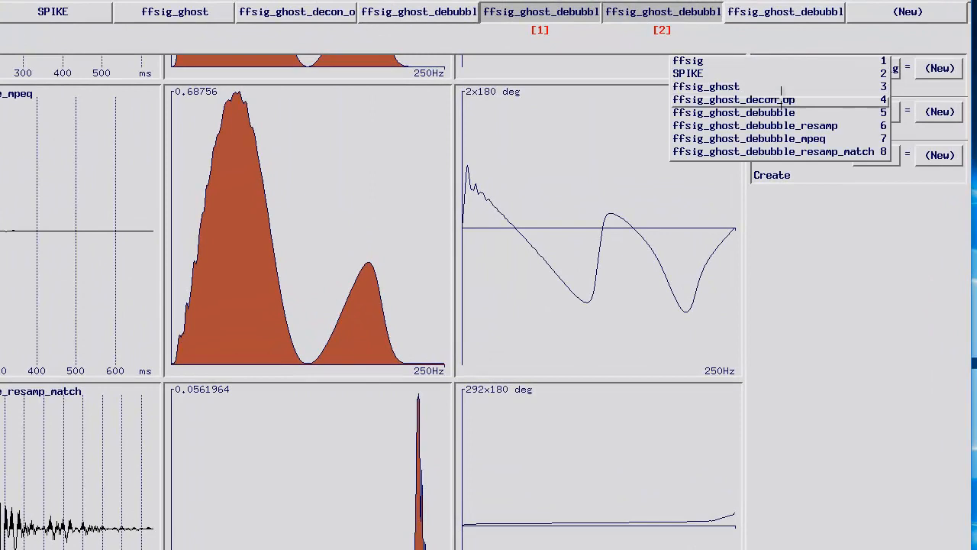
click(775, 126)
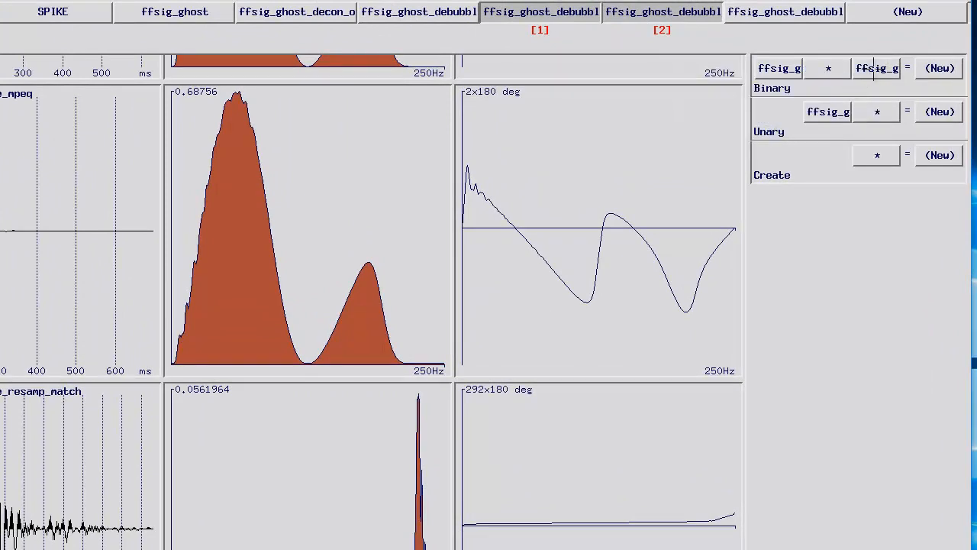
click(878, 68)
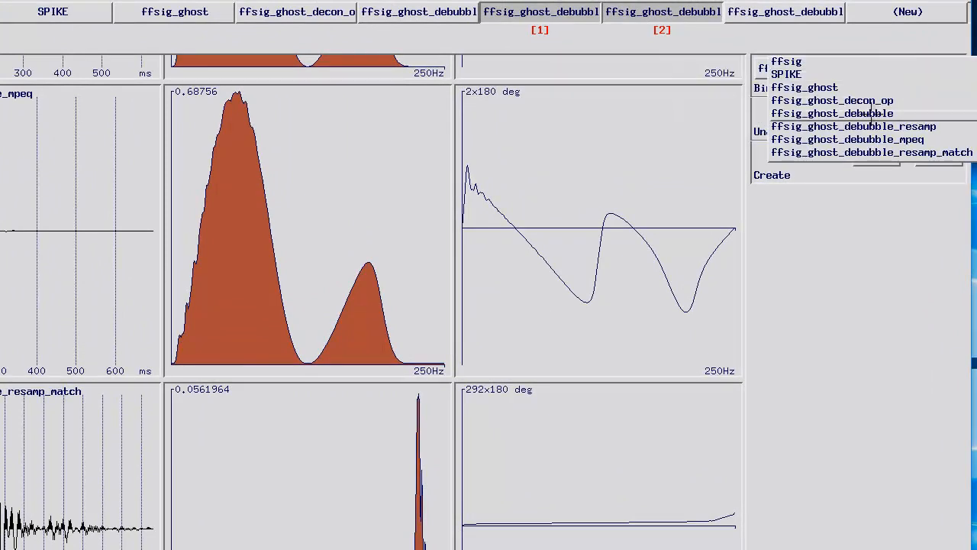
click(863, 153)
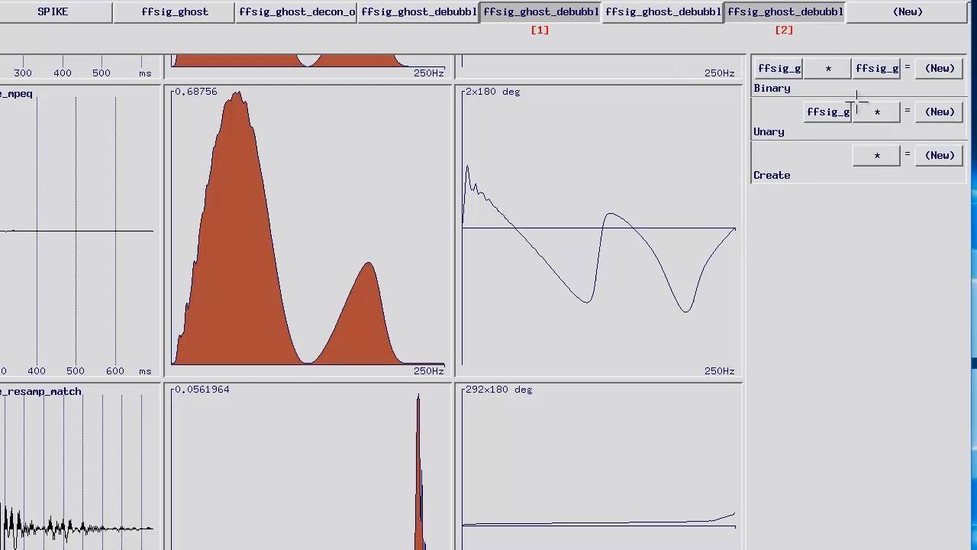
click(834, 68)
click(834, 80)
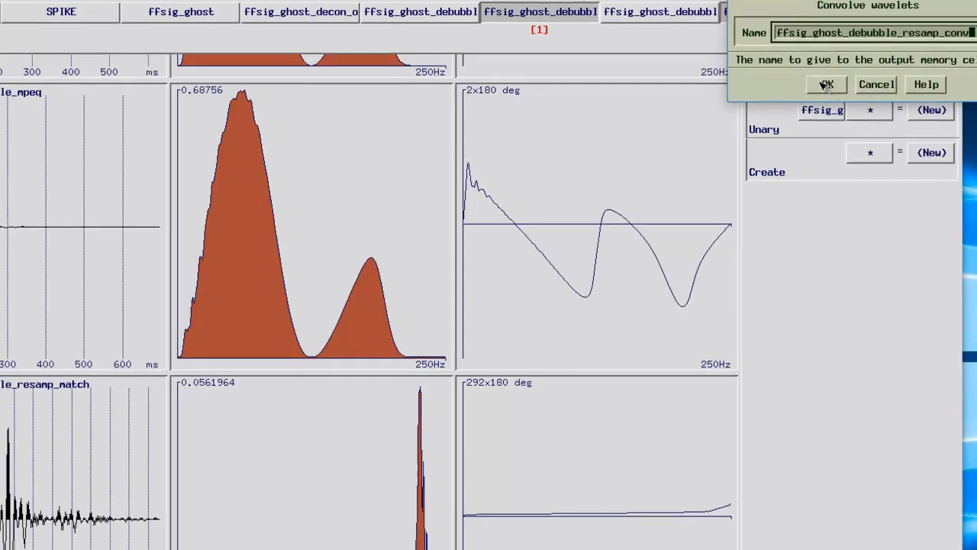
click(830, 84)
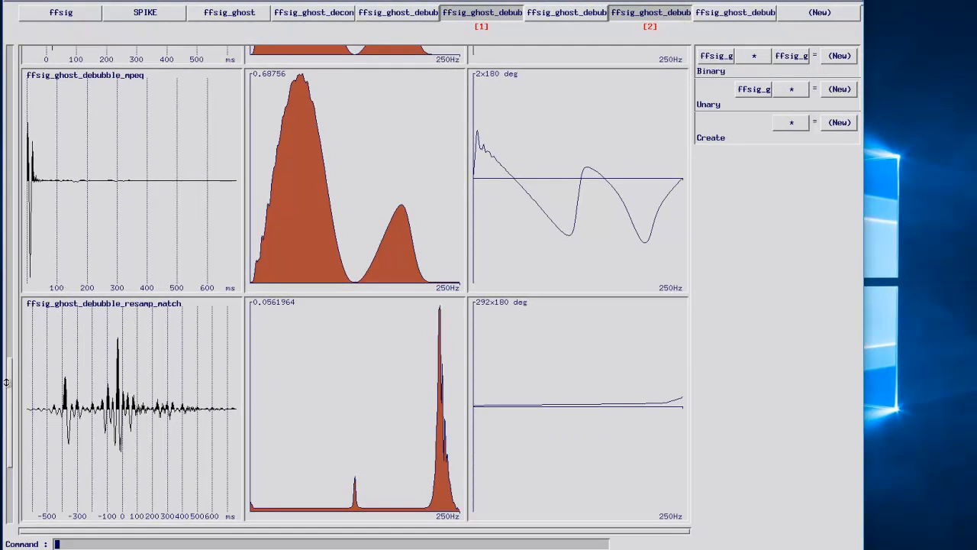
Create a zoomed copy of ffsig_ghost_debubble_resamp_conv covering the main pulse in its time plot, and bring it into view
scroll(5, 382, down, 3)
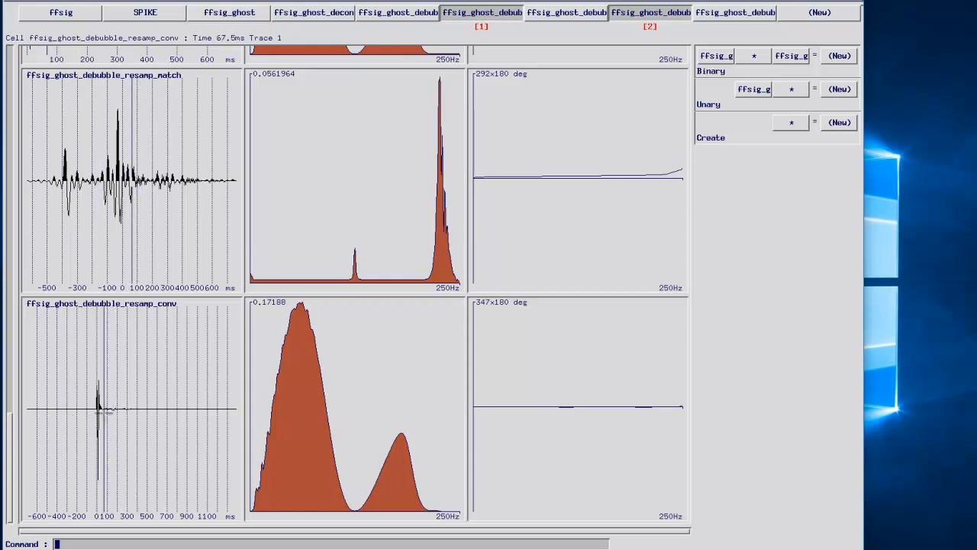
right_click(111, 398)
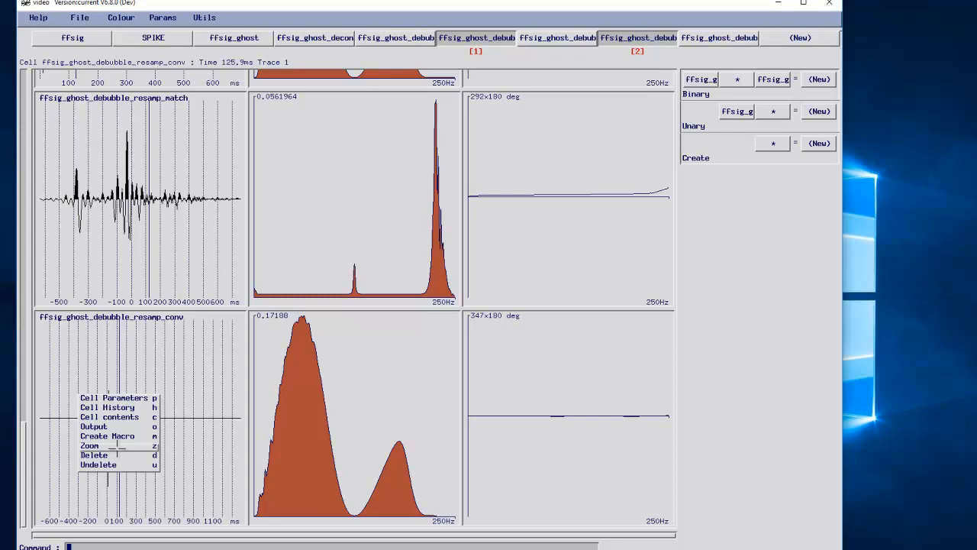
click(116, 445)
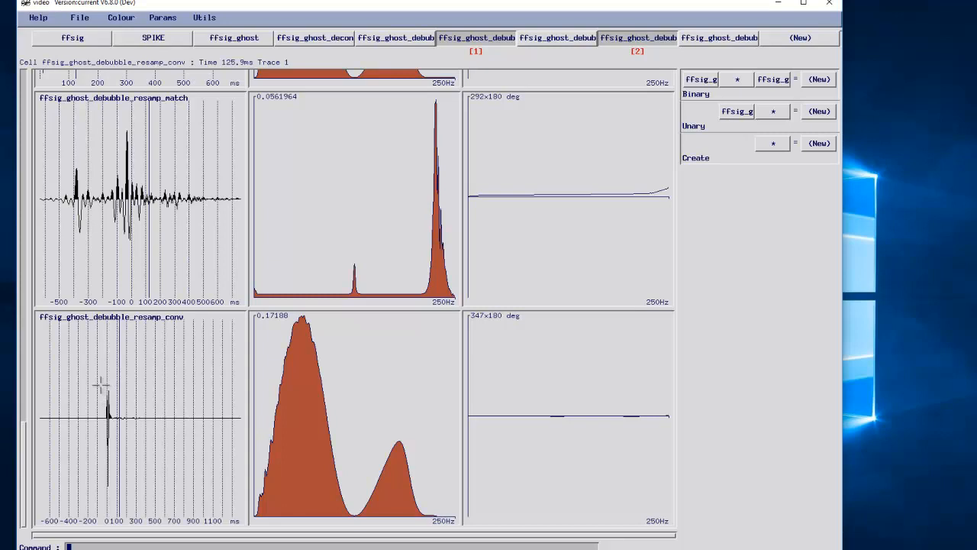
mouse_move(100, 384)
mouse_down()
mouse_move(140, 433)
mouse_move(137, 455)
mouse_up()
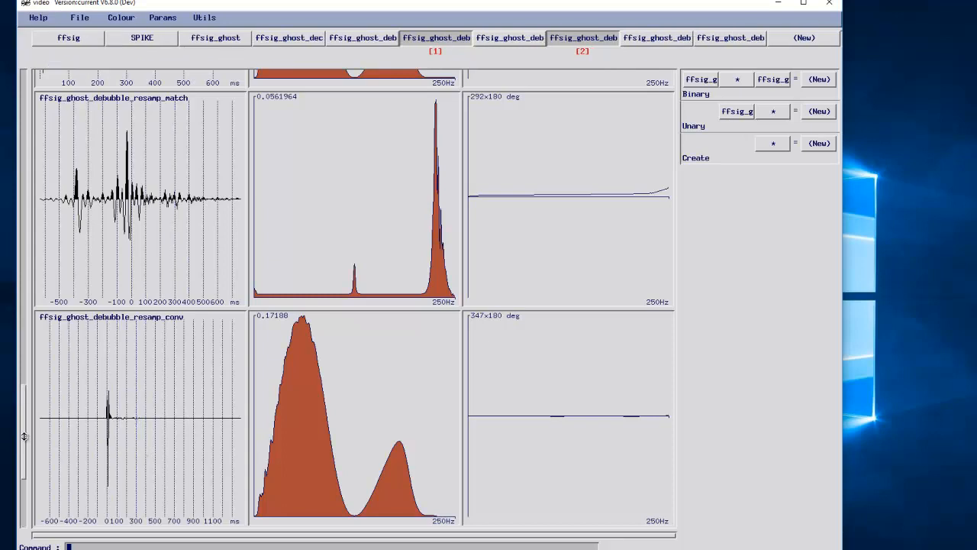
drag(22, 435, 17, 505)
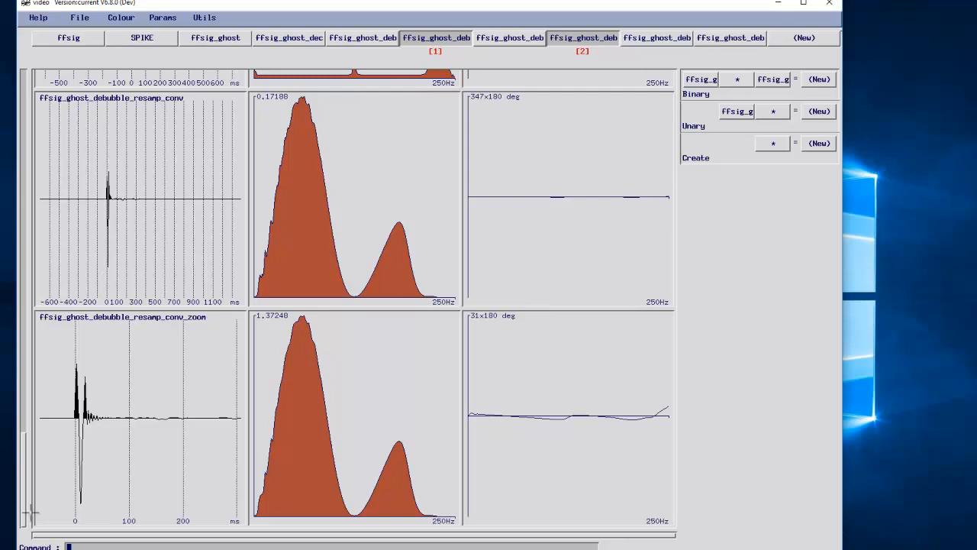
Delete the ffsig_ghost_debubble_resamp wavelet and return to the zoomed convolution result
drag(22, 480, 45, 325)
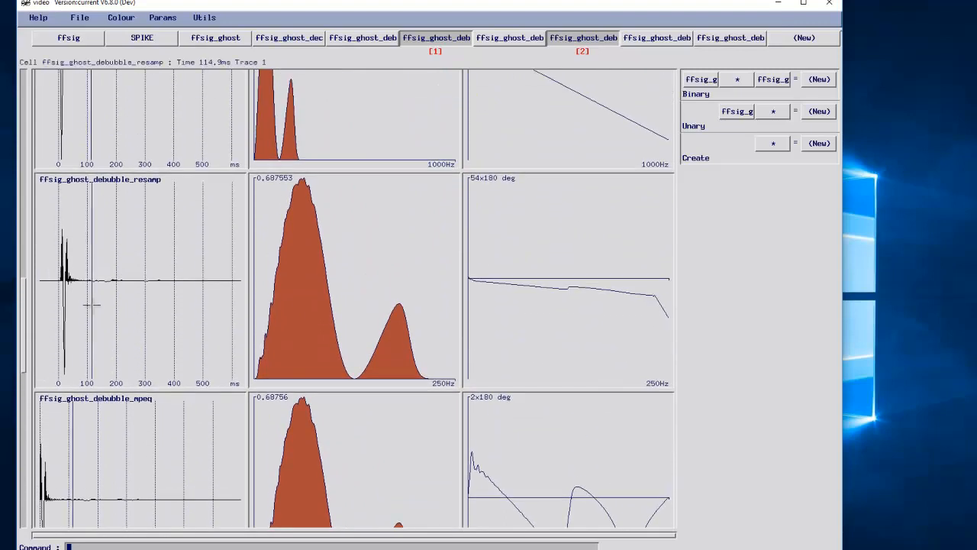
right_click(126, 293)
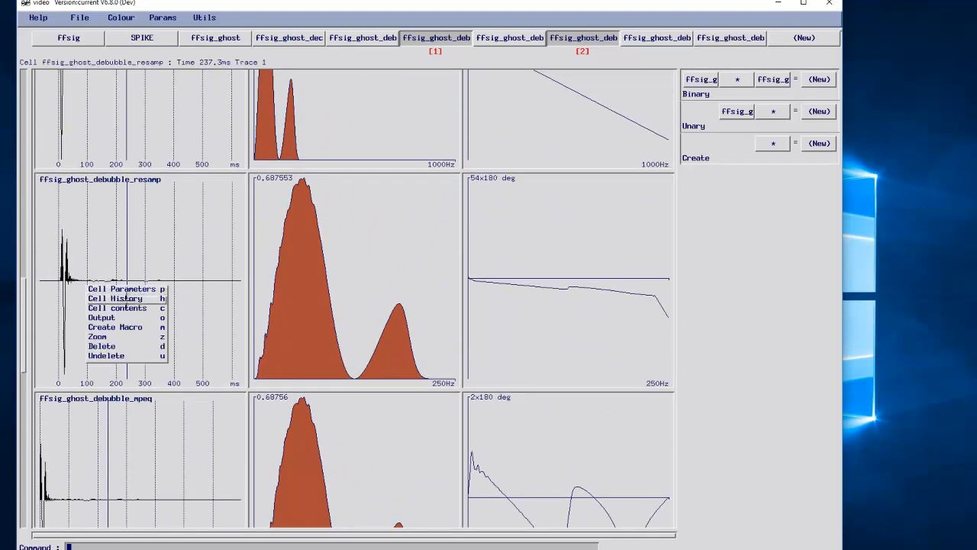
click(107, 345)
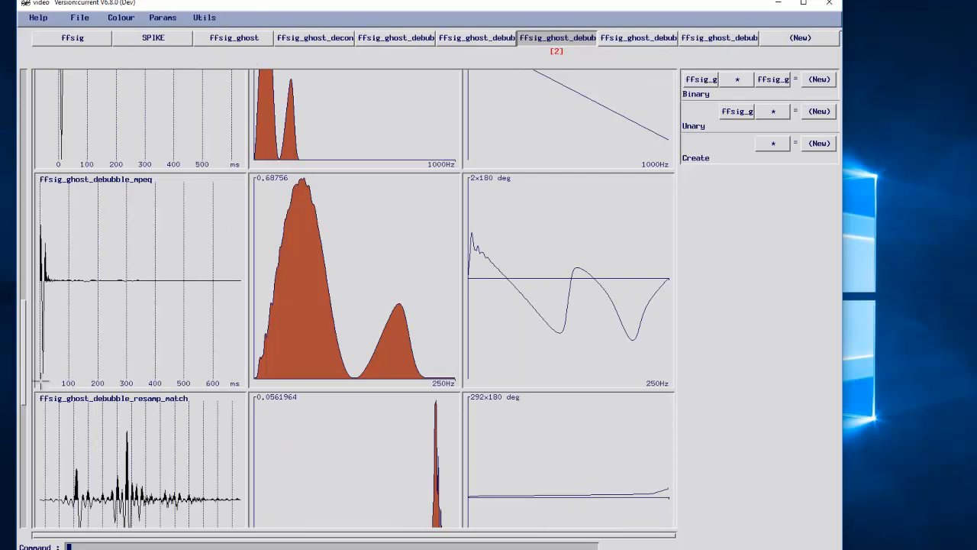
drag(23, 384, 10, 510)
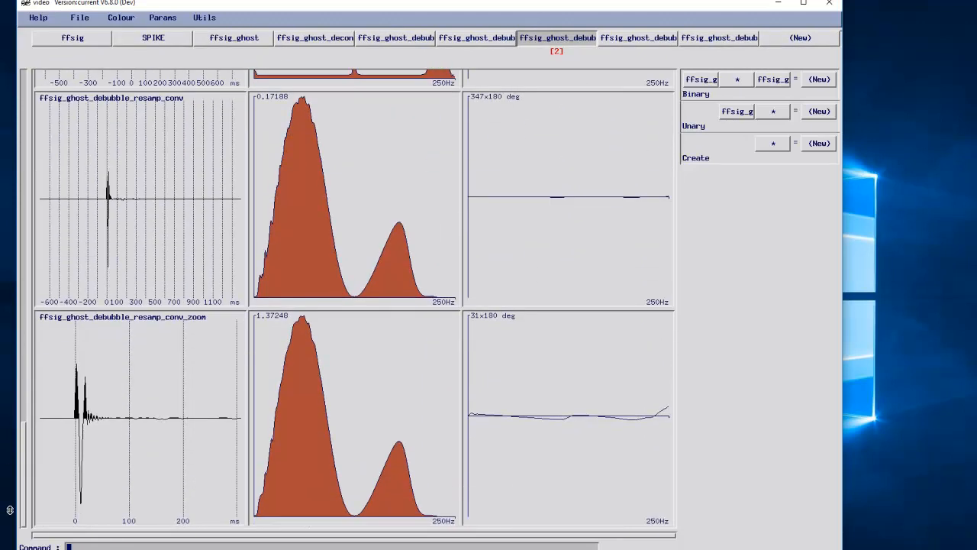
Restore the deleted ffsig_ghost_debubble_resamp wavelet and bring it into view below the zoomed convolution result
right_click(97, 480)
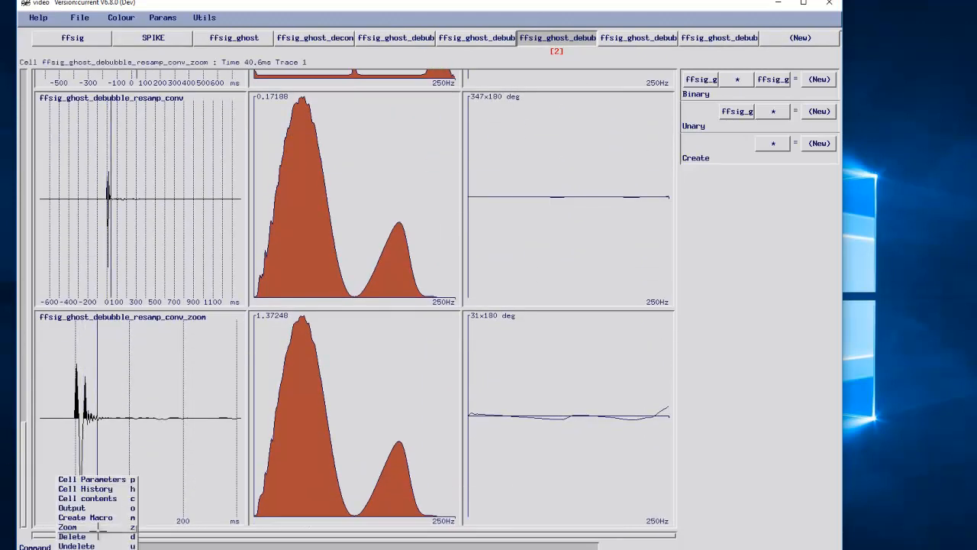
click(76, 545)
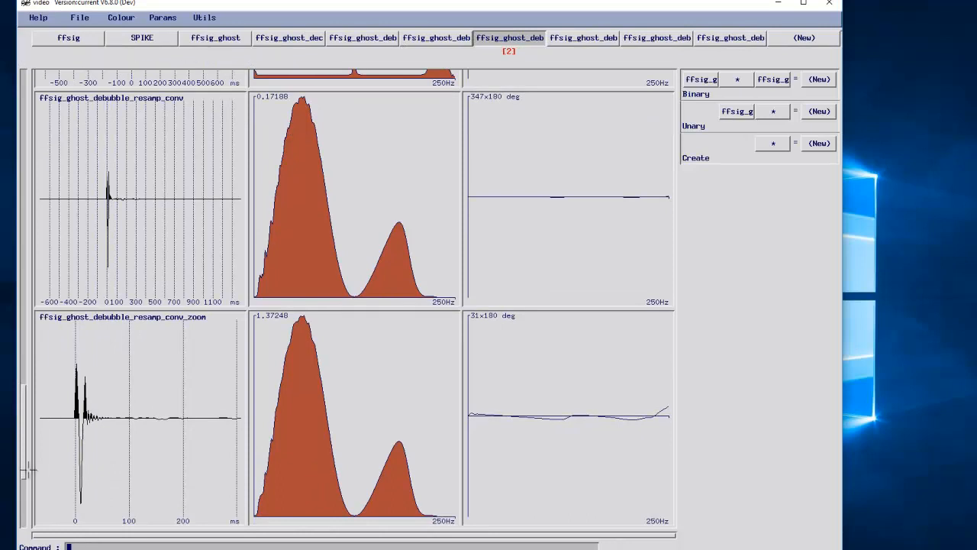
drag(22, 462, 8, 534)
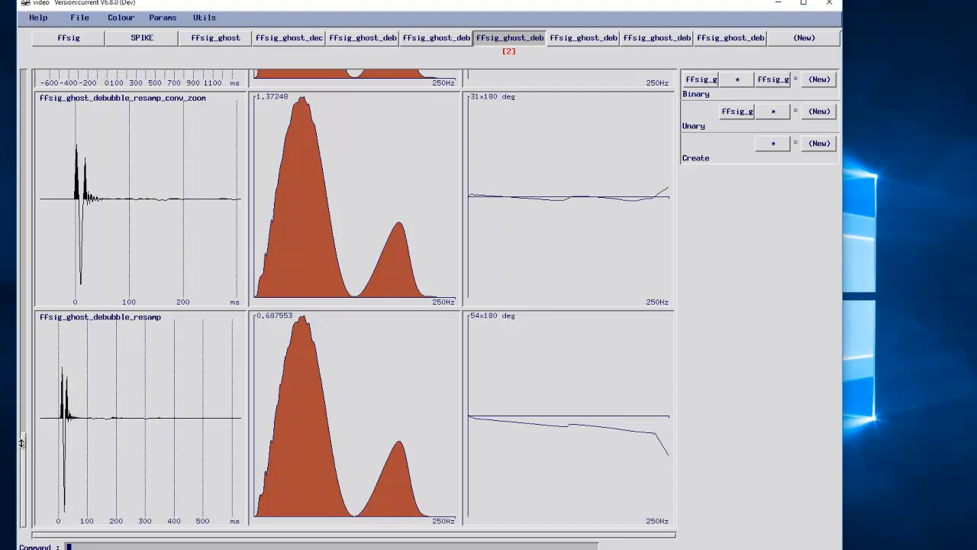
Output the ffsig_ghost_debubble_resamp_match filter to a Text format file named mphase_match.wts
drag(21, 443, 26, 325)
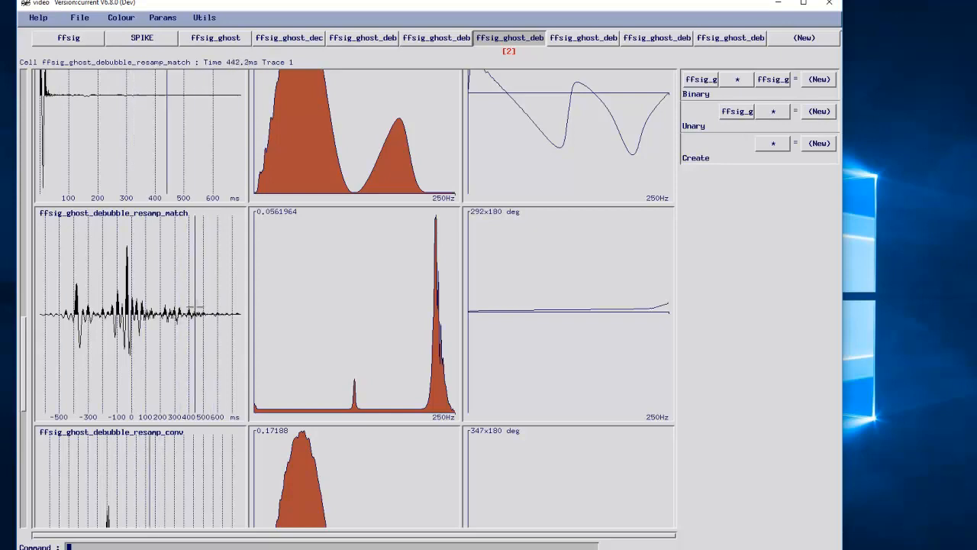
click(740, 112)
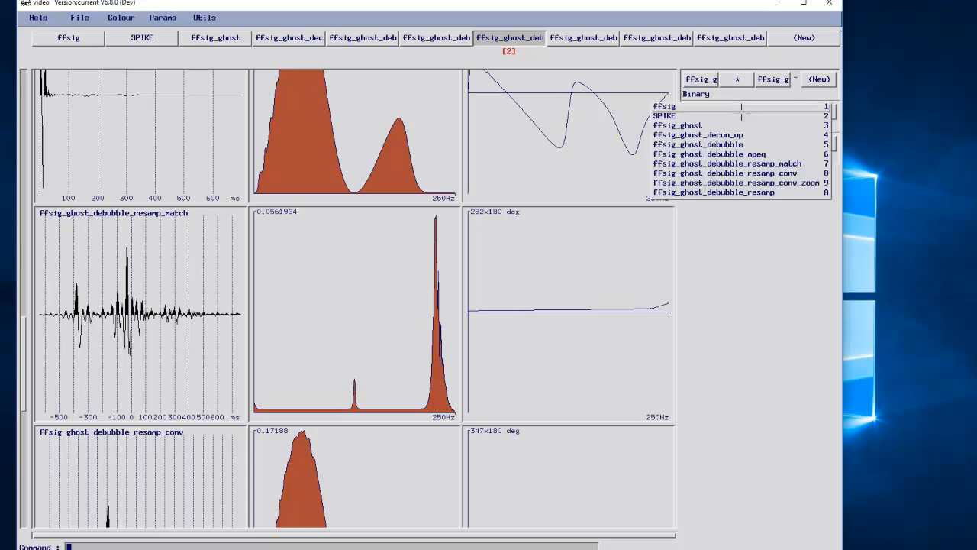
click(727, 169)
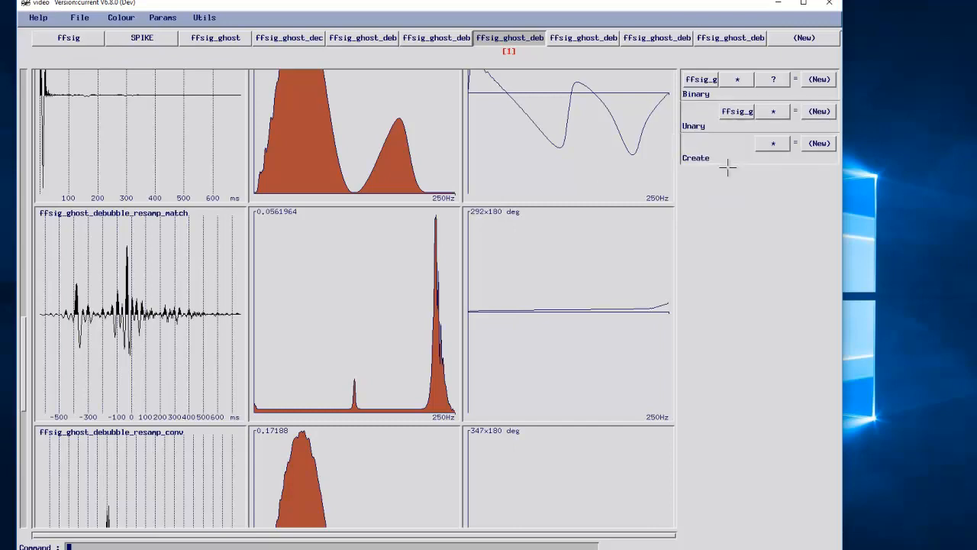
click(774, 112)
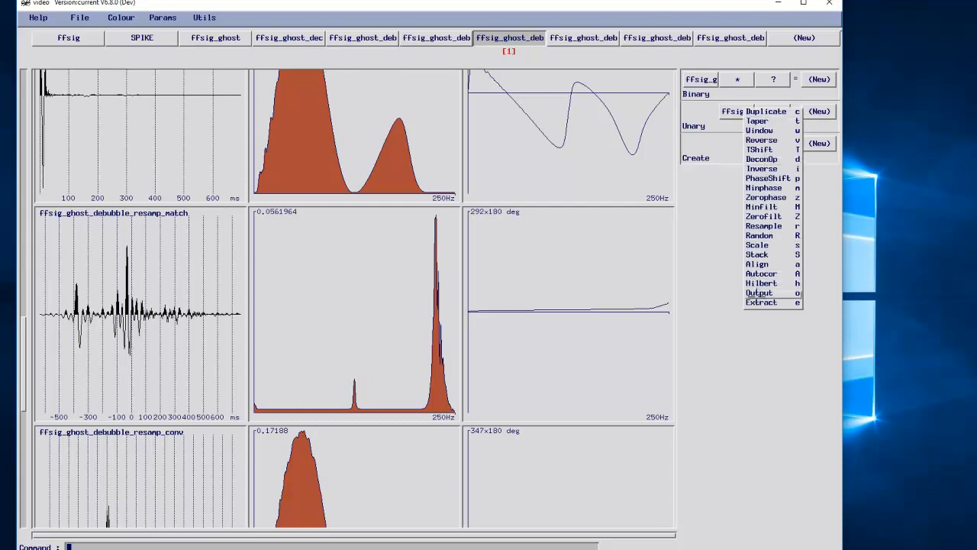
click(759, 293)
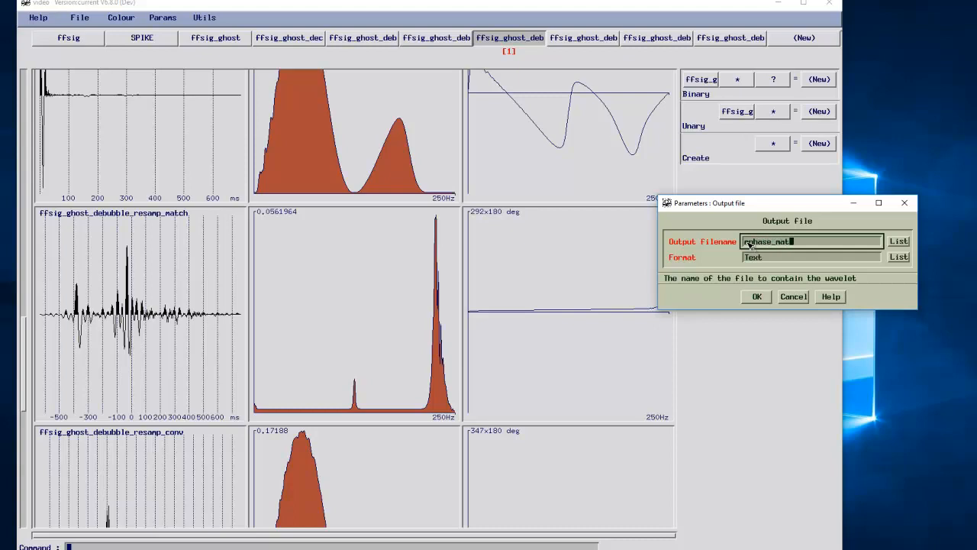
text(ch.wts)
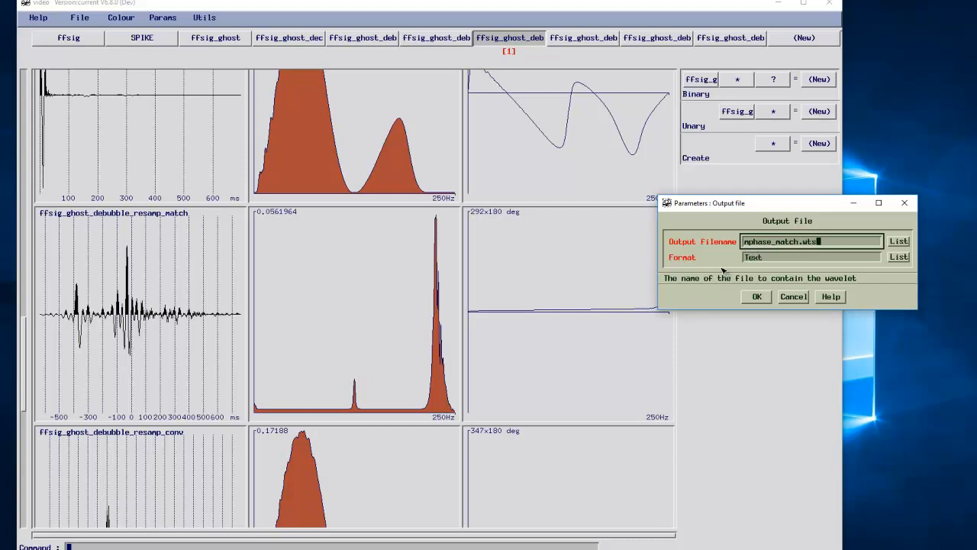
click(750, 295)
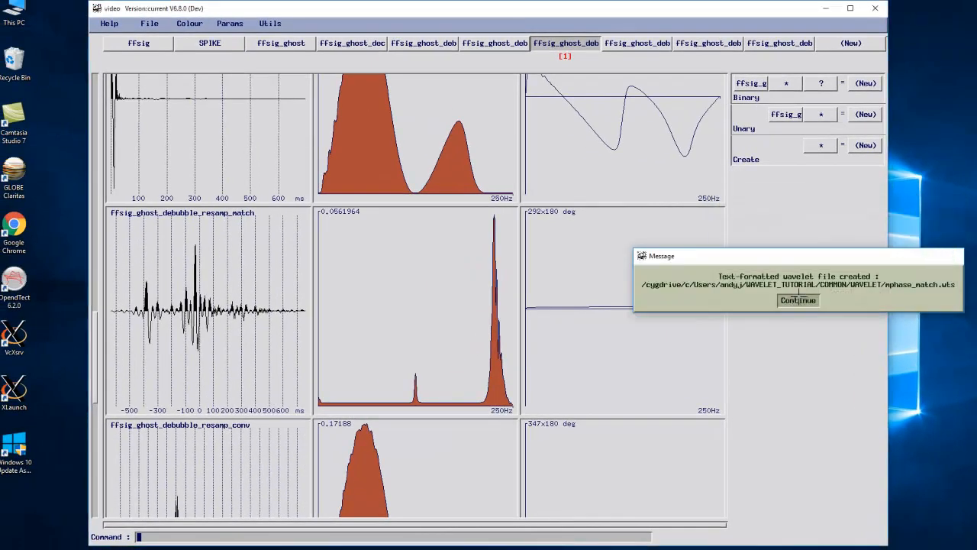
click(798, 301)
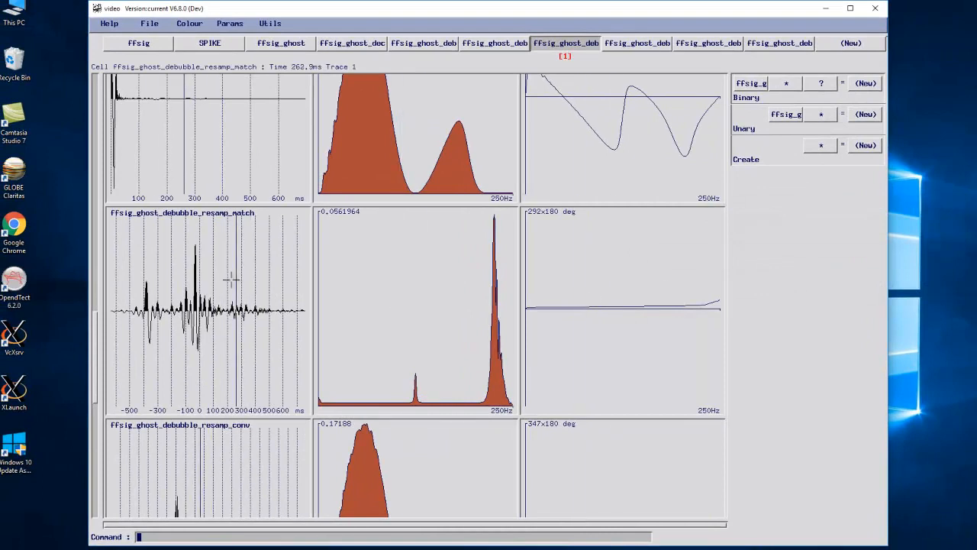
right_click(231, 309)
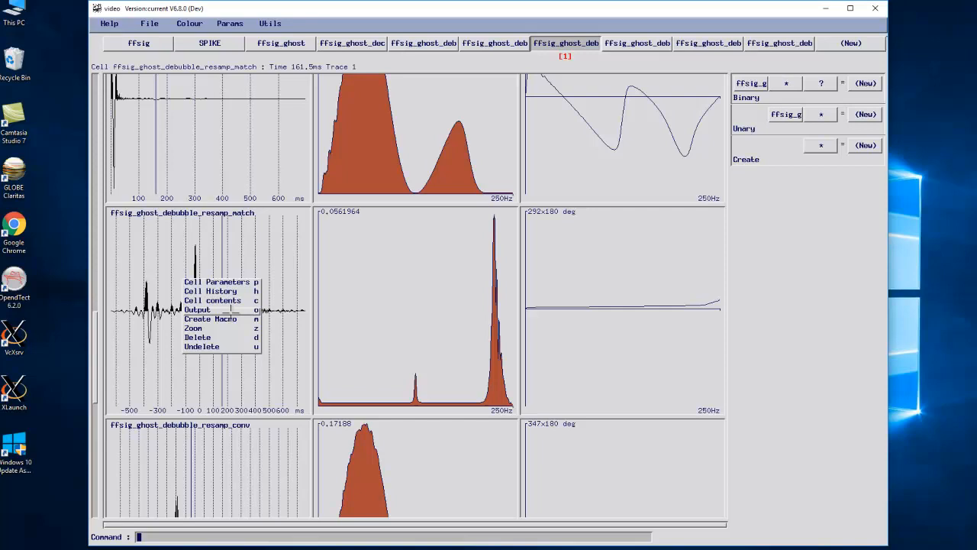
click(268, 250)
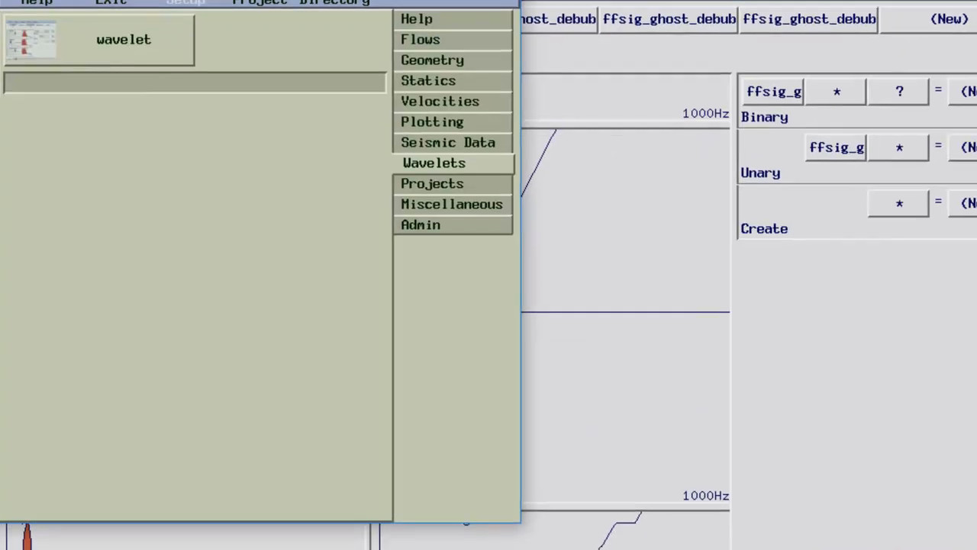
Switch to the project launcher and open the processing flow nrtr_sig_apply.job in the job editor
click(434, 88)
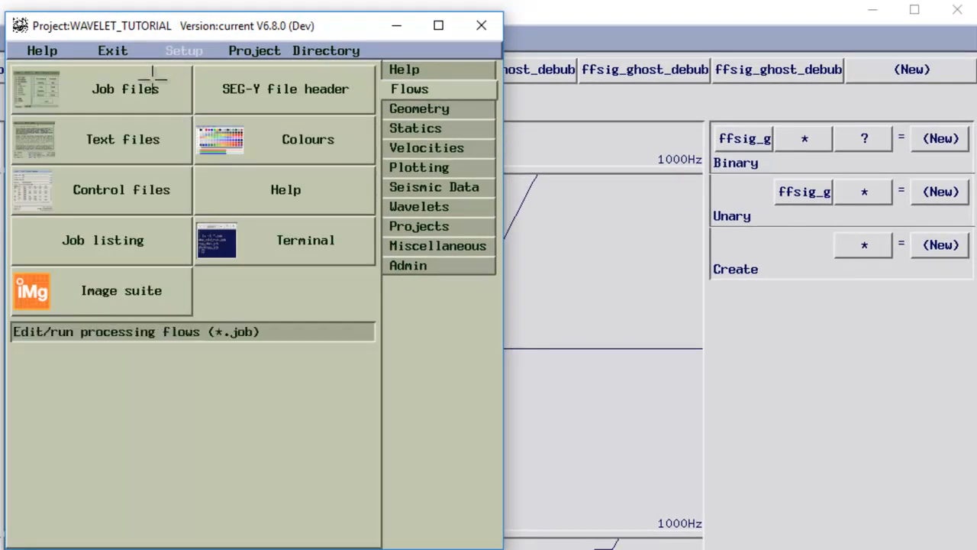
click(125, 89)
click(139, 105)
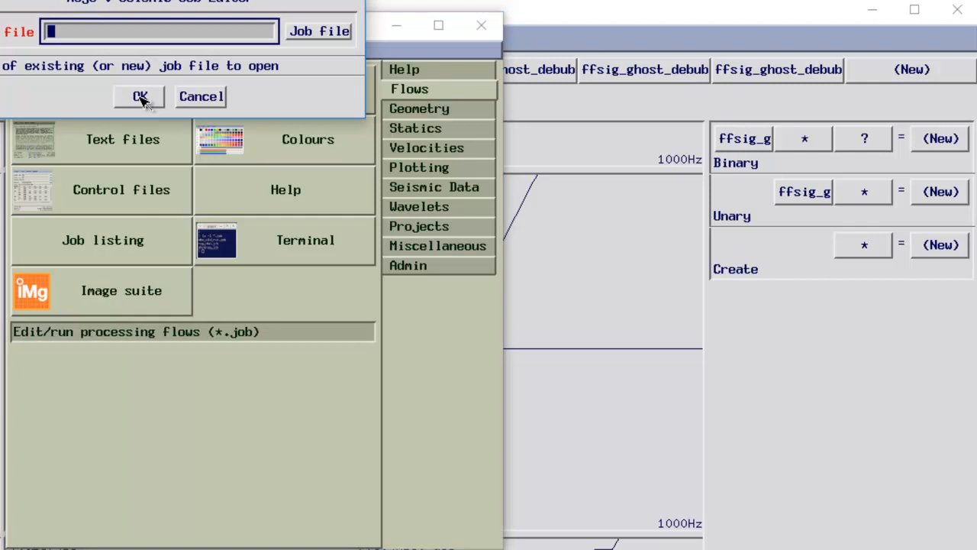
click(298, 41)
double_click(230, 133)
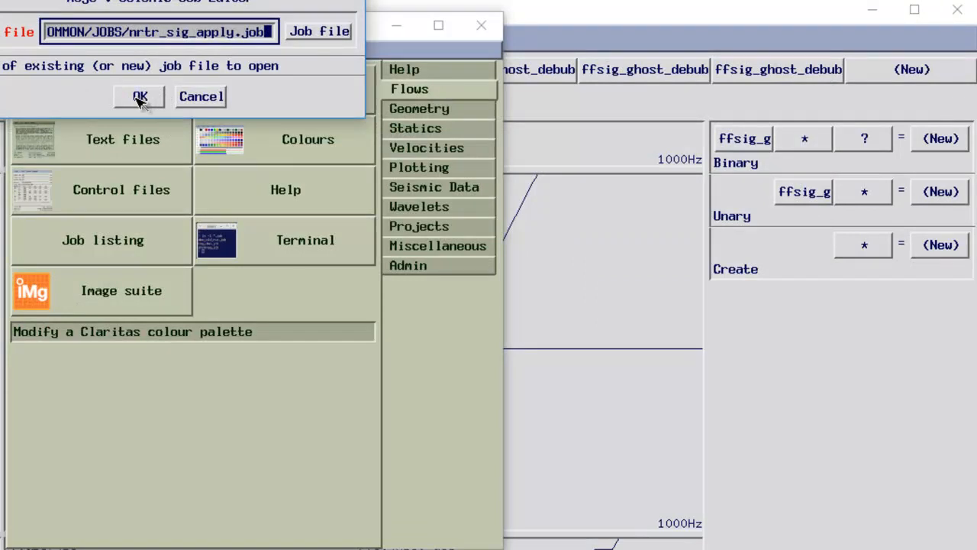
click(141, 97)
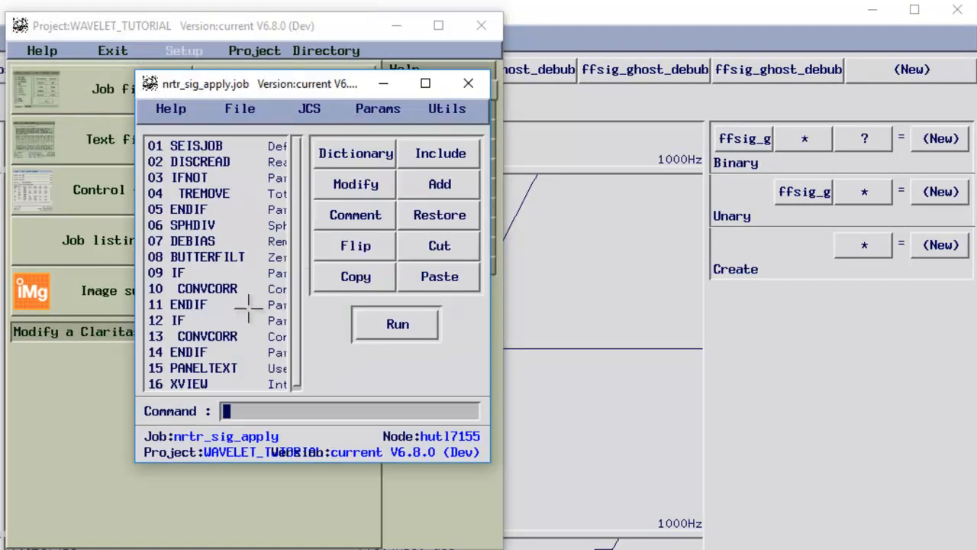
Comment out the second IF–CONVCORR–ENDIF block (modules 12 to 14) and set NREPEAT to 2 in DISCREAD
drag(188, 320, 184, 352)
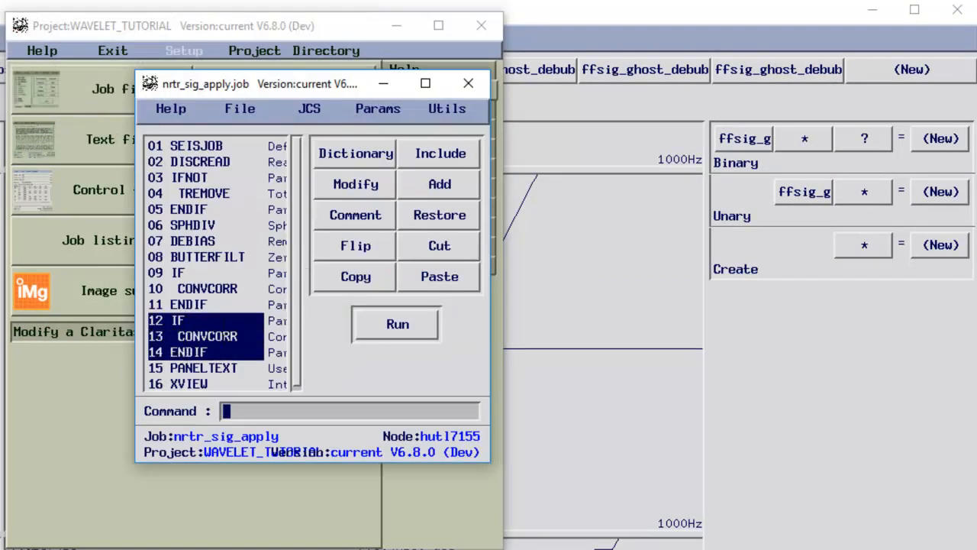
click(345, 222)
double_click(226, 164)
scroll(363, 267, down, 3)
click(317, 321)
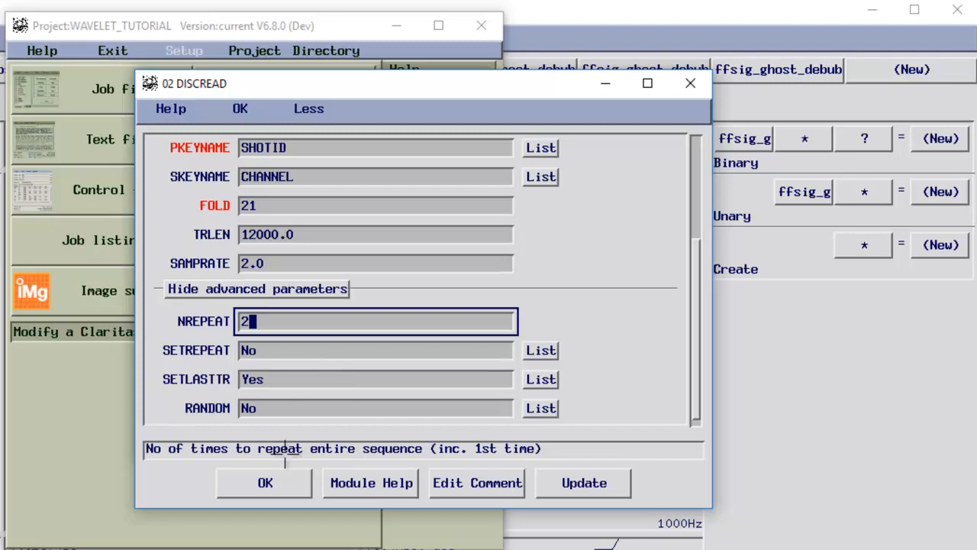
click(265, 483)
Set FILTFILE in the active CONVCORR module (10) to the exported matching filter file
double_click(213, 290)
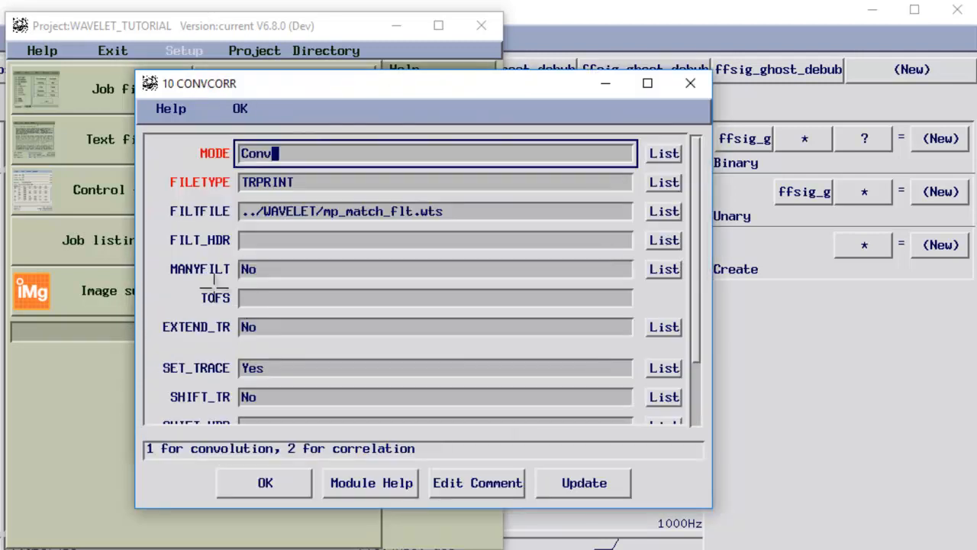
click(664, 211)
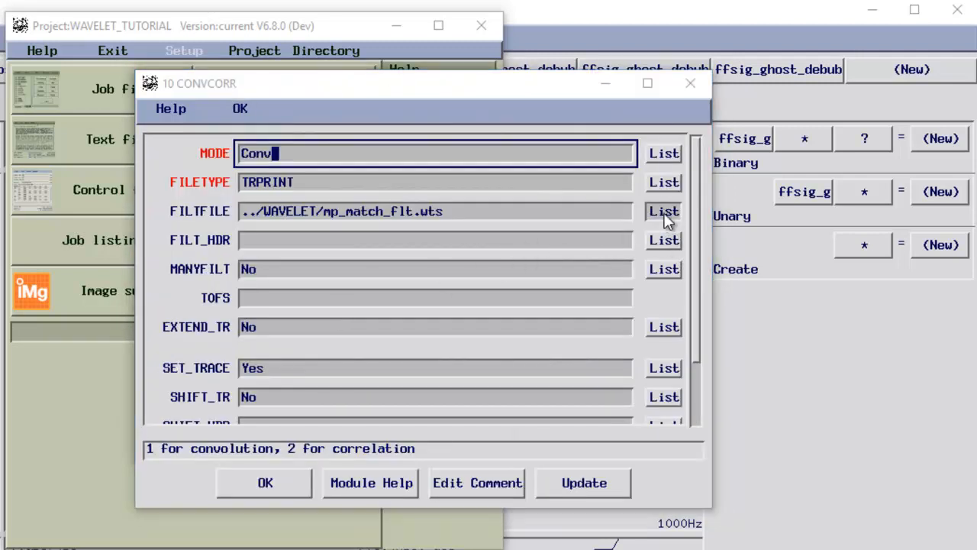
double_click(409, 221)
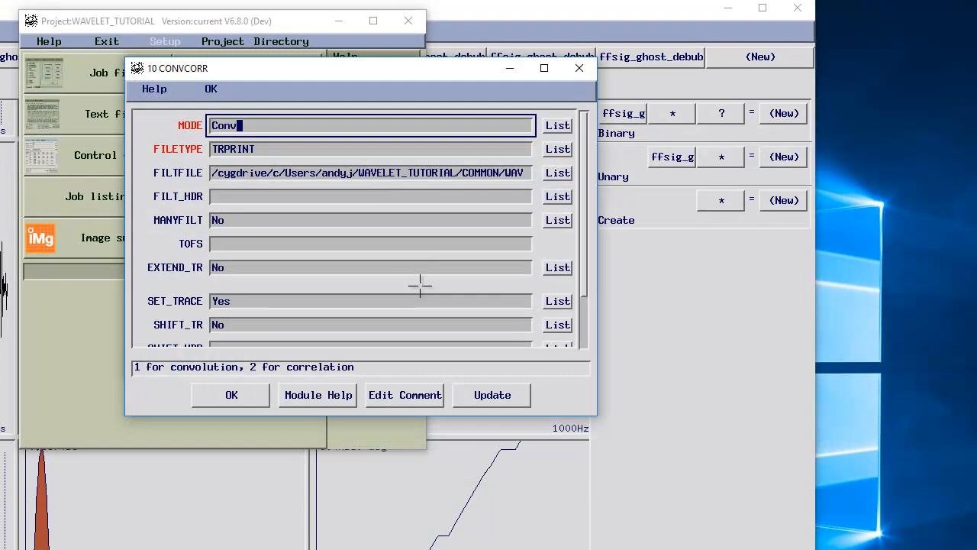
click(231, 395)
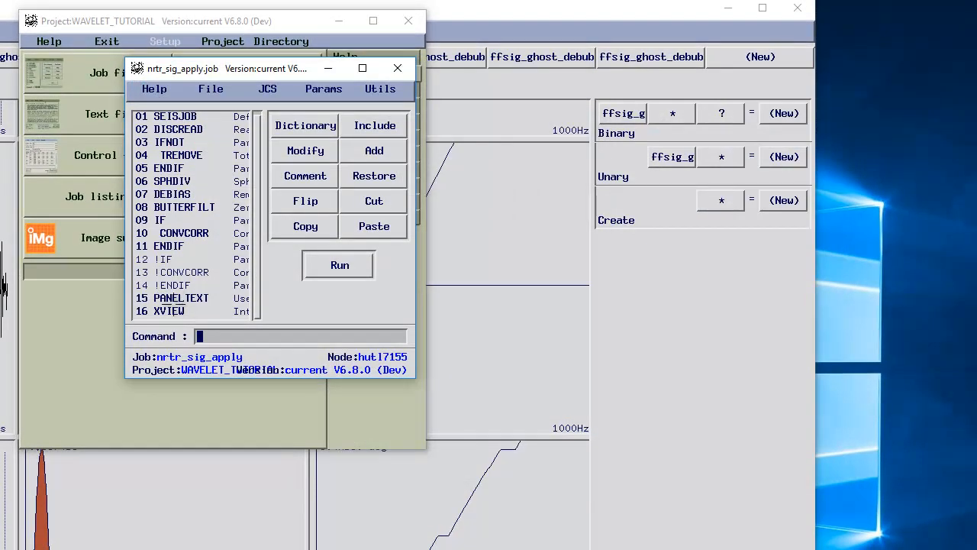
Clear the STRING03 label in the PANELTEXT module and run the job
double_click(179, 298)
click(336, 197)
key(BackSpace)
key(BackSpace)
key(BackSpace)
key(BackSpace)
key(BackSpace)
key(BackSpace)
key(BackSpace)
key(BackSpace)
key(BackSpace)
key(BackSpace)
key(BackSpace)
key(BackSpace)
key(BackSpace)
key(BackSpace)
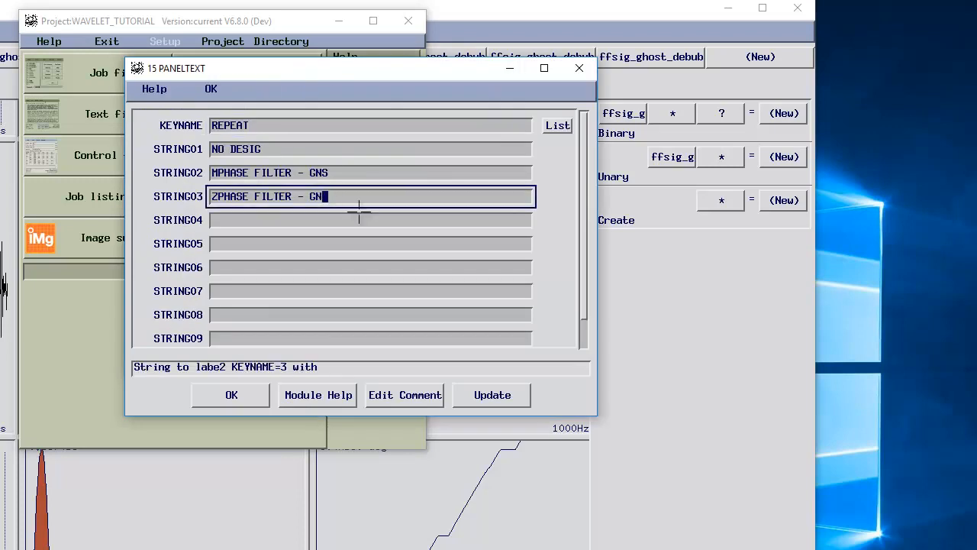
key(BackSpace)
key(BackSpace)
key(BackSpace)
key(BackSpace)
key(BackSpace)
click(225, 397)
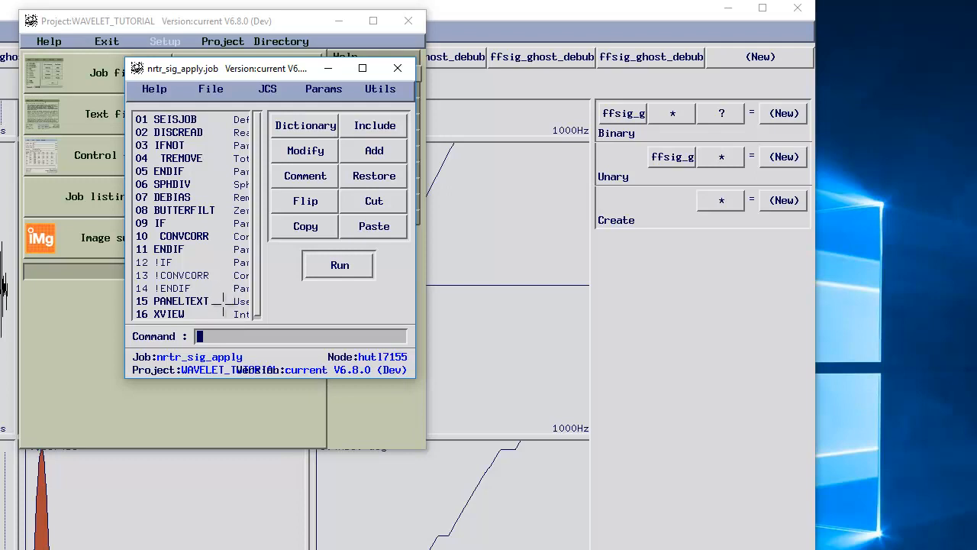
click(324, 265)
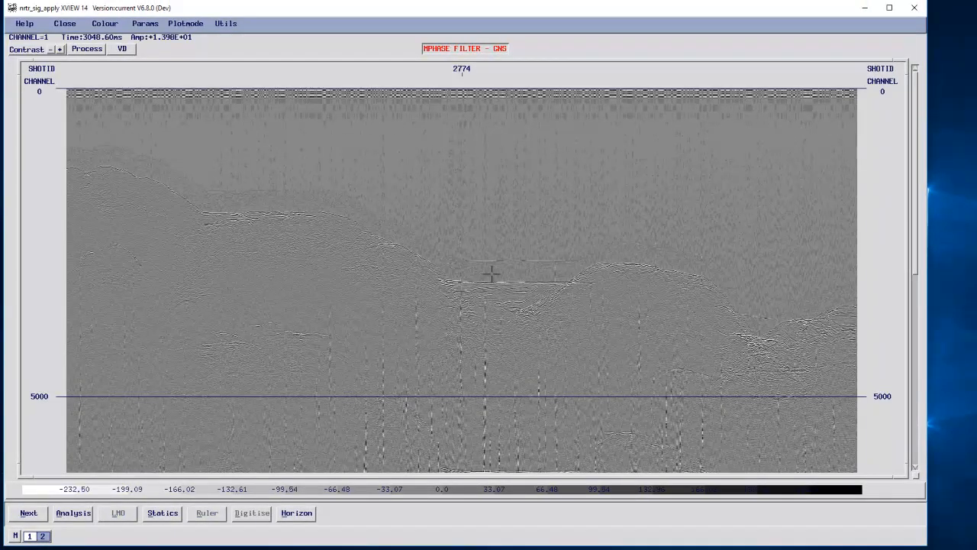
Compare the NO DESIG and MPHASE FILTER - GNS panels by flipping repeatedly between them
key(1)
key(2)
key(1)
key(2)
key(1)
key(2)
key(1)
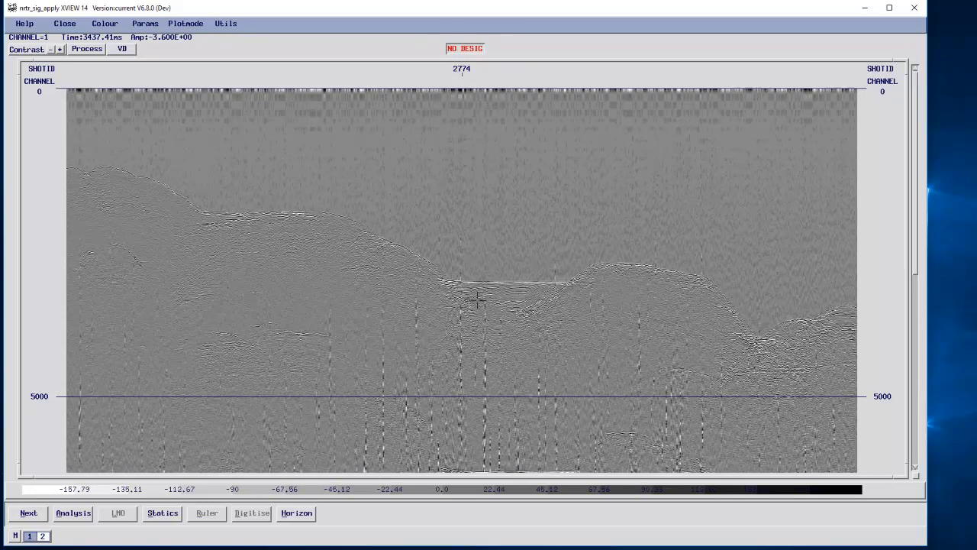
key(2)
key(1)
key(2)
Open a seismic data zoom over the flat seafloor section, about 3000 to 3900 ms, and extend it to all panels
click(62, 514)
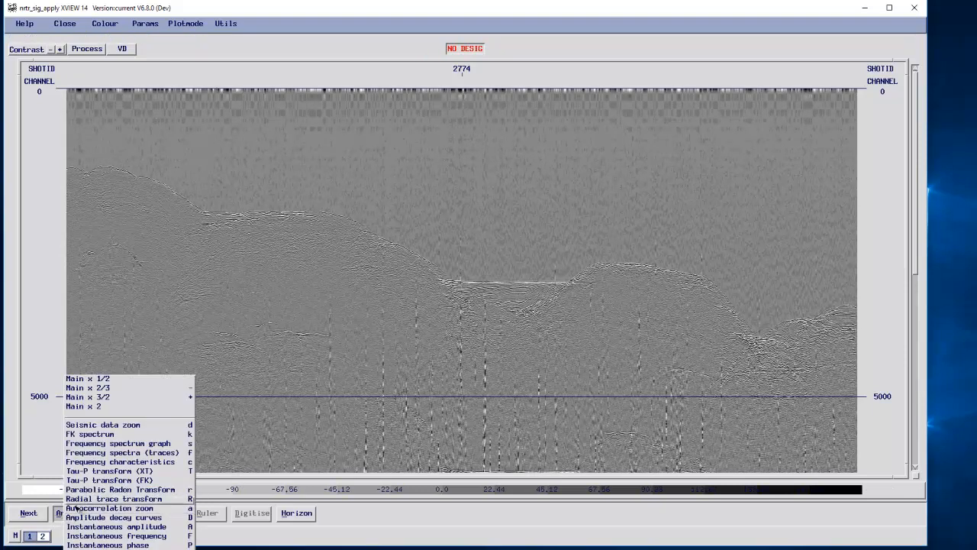
click(114, 431)
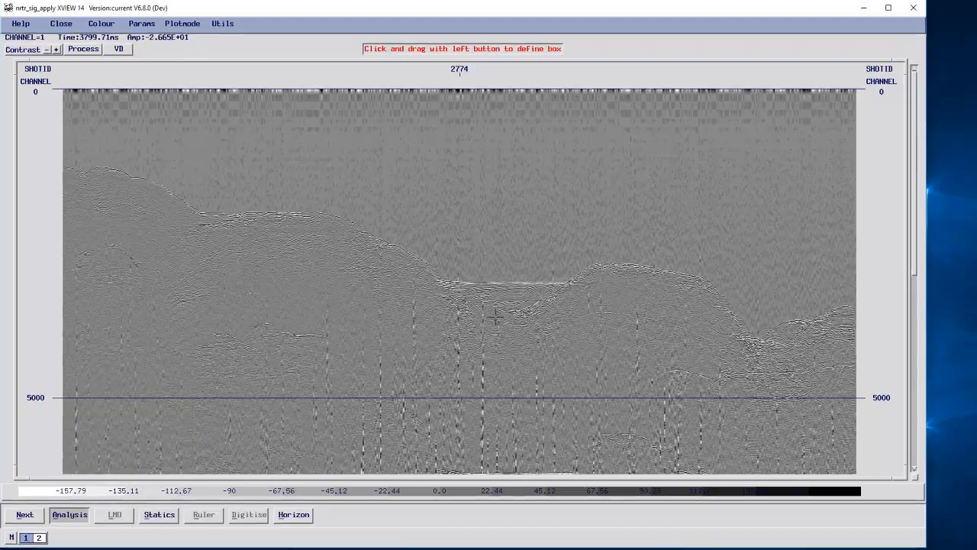
drag(453, 269, 519, 311)
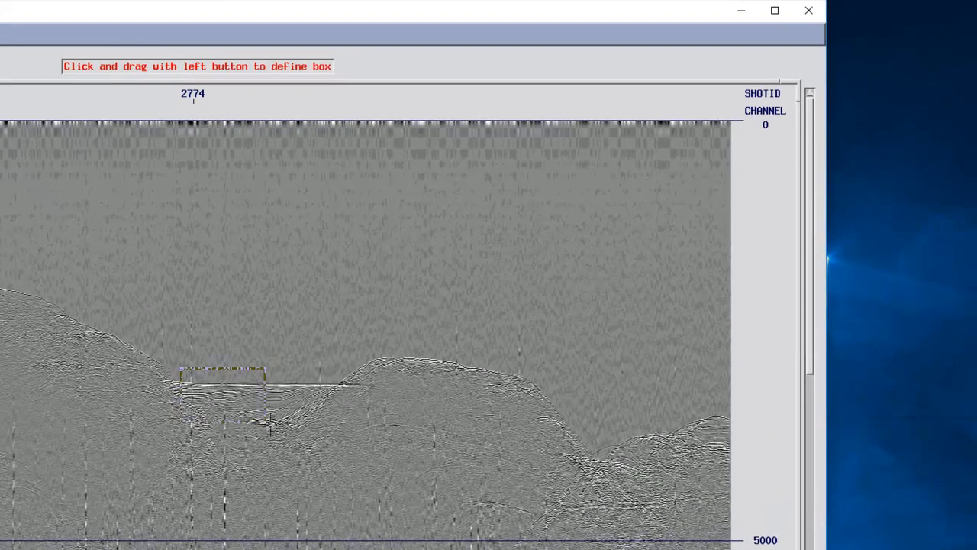
drag(271, 426, 310, 451)
drag(617, 12, 363, 56)
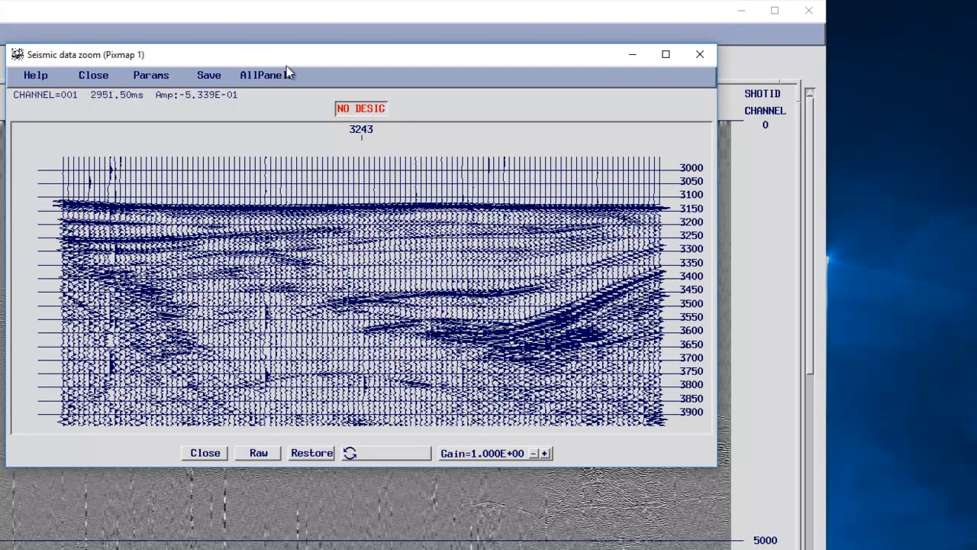
click(264, 76)
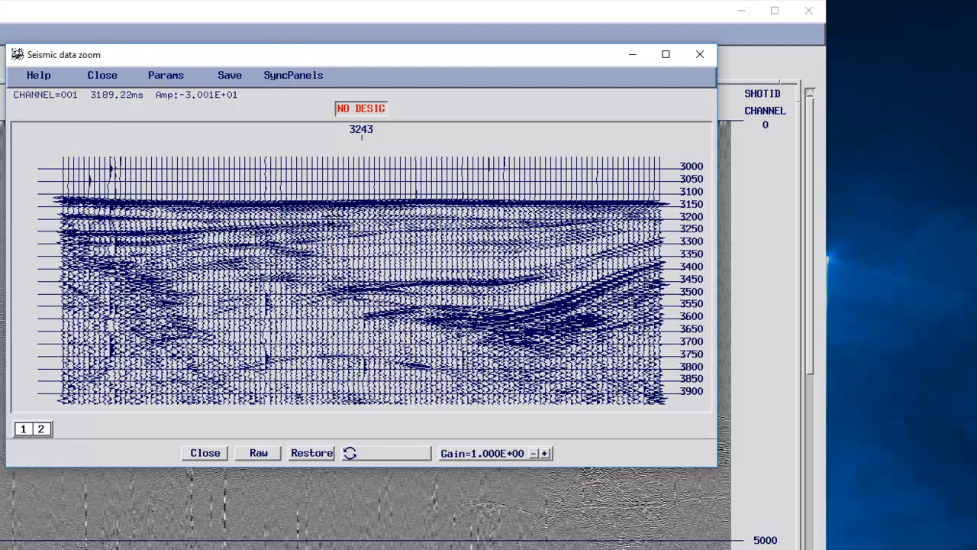
Flip between the two zoomed panels to examine how the minimum-phase filter changes the seafloor and underlying reflections
key(2)
key(1)
key(2)
key(1)
key(2)
key(1)
key(2)
key(1)
key(2)
key(1)
key(2)
key(1)
key(2)
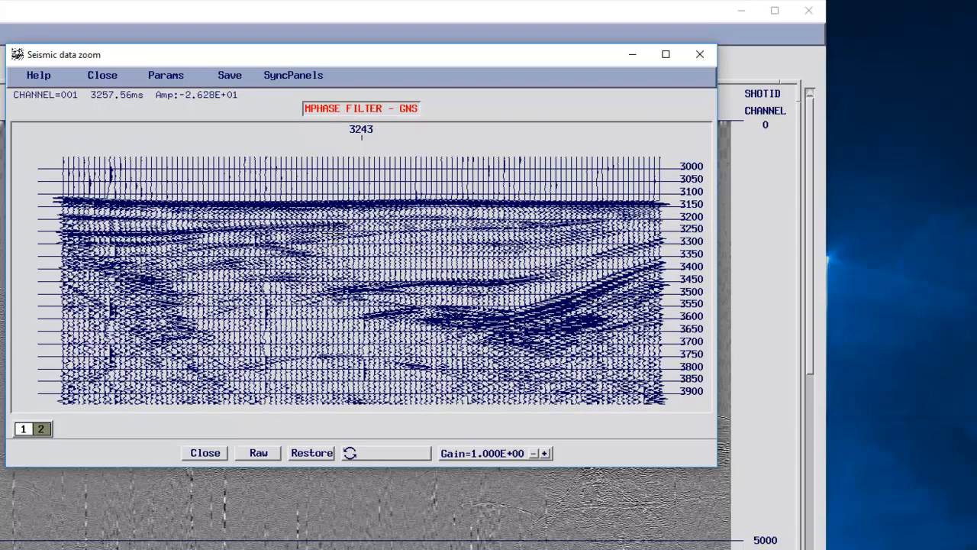
key(1)
key(2)
key(1)
key(2)
key(1)
key(2)
key(1)
key(2)
key(1)
key(2)
key(1)
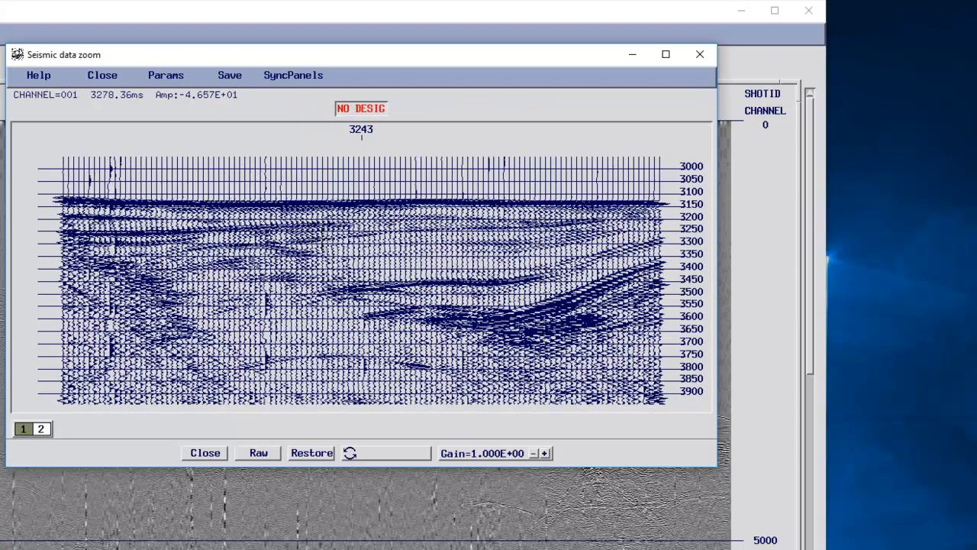
key(2)
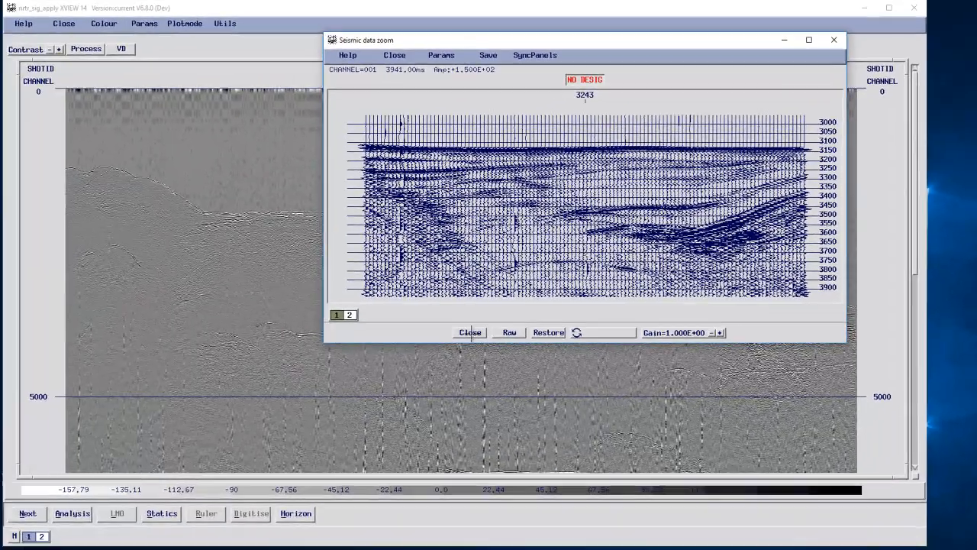
Close the seismic data zoom and the near-trace display, and dismiss the nrtr_sig_apply job log
click(470, 332)
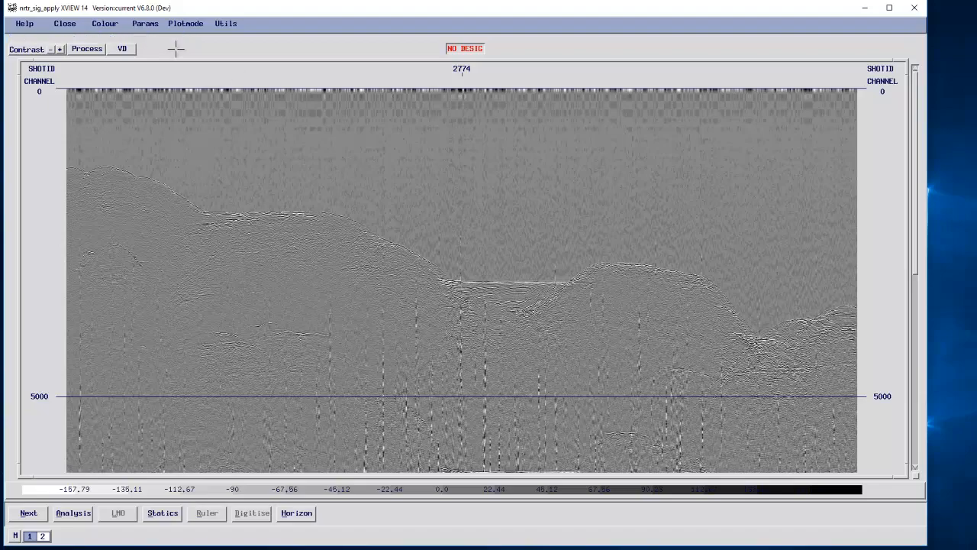
click(67, 28)
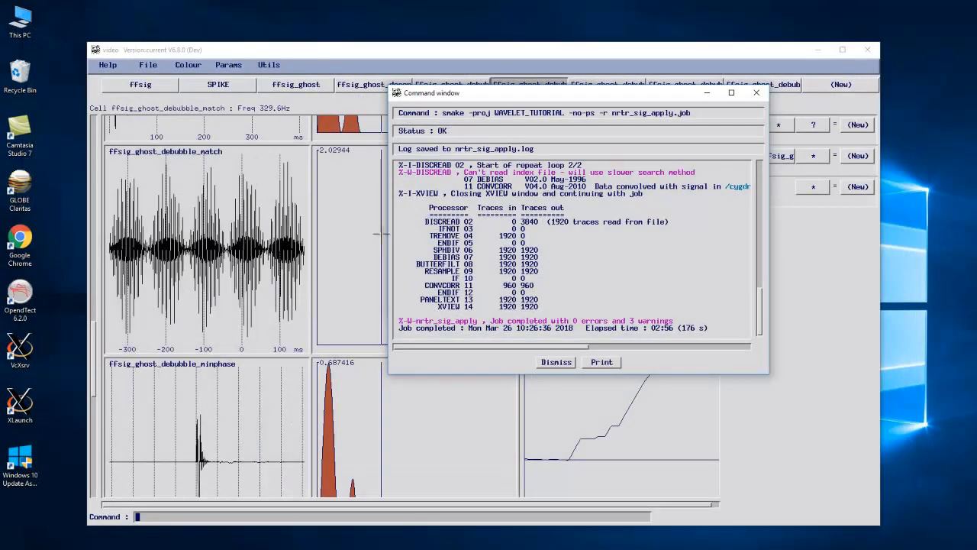
click(556, 364)
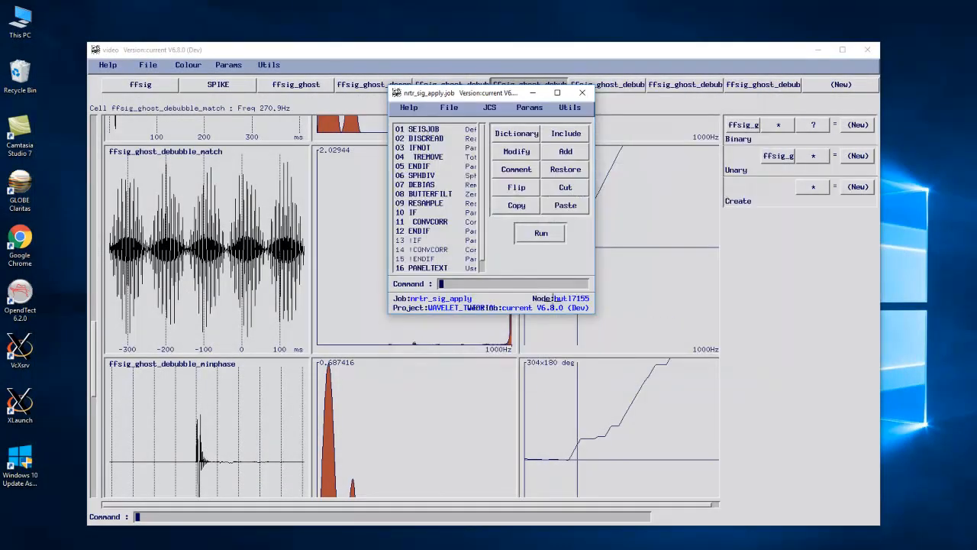
Return to the wavelet window and review the ffsig_ghost_debubble match, minphase and mpeq cells with their amplitude and phase spectra
click(763, 410)
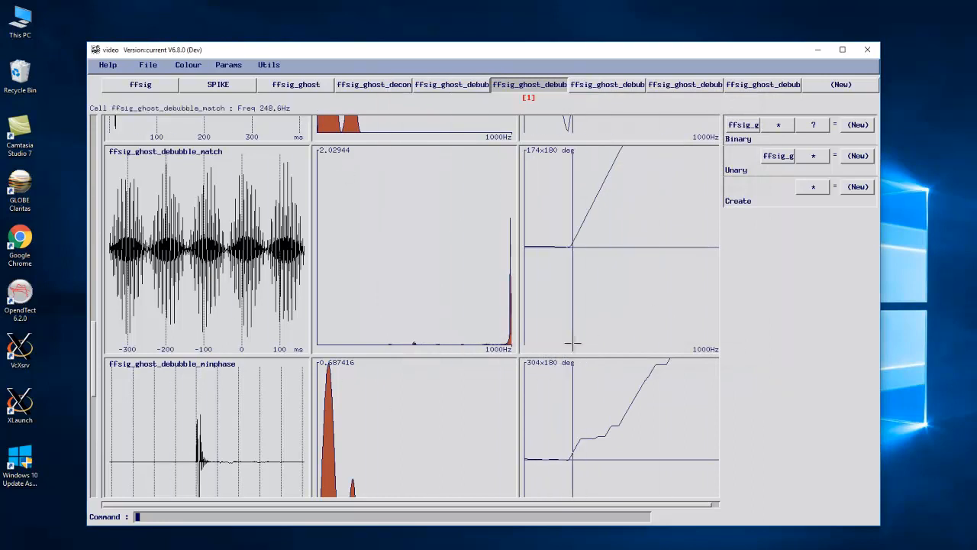
click(268, 65)
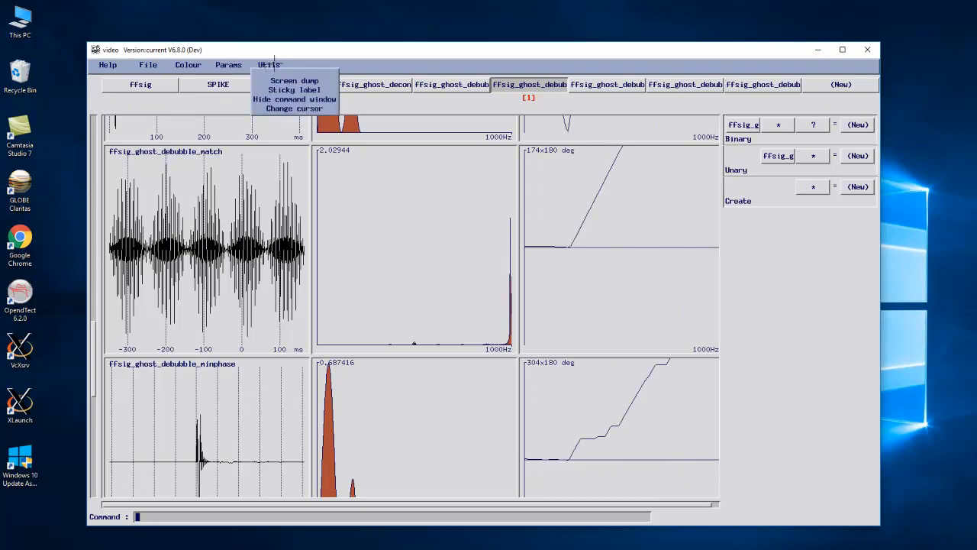
click(324, 61)
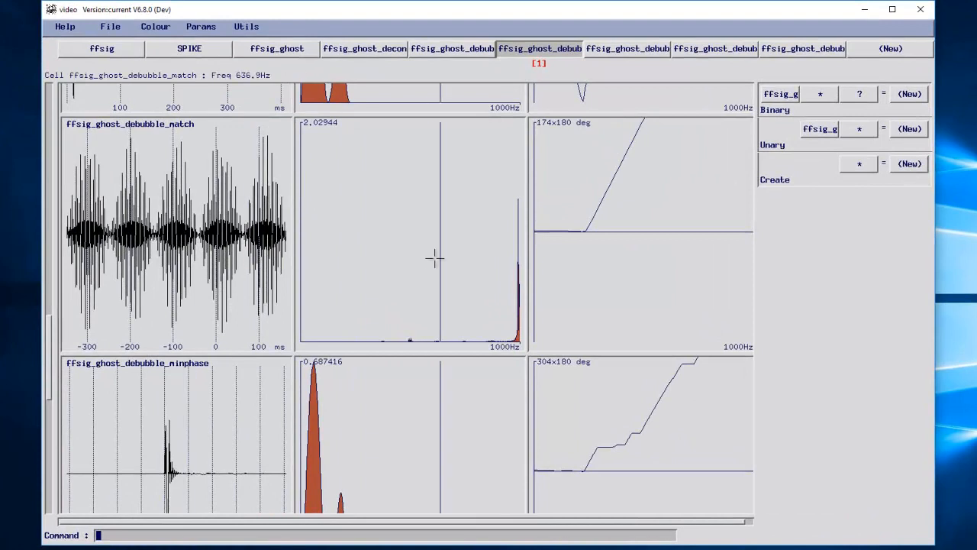
scroll(412, 313, down, 1)
scroll(415, 312, down, 2)
scroll(414, 305, up, 6)
scroll(415, 298, up, 7)
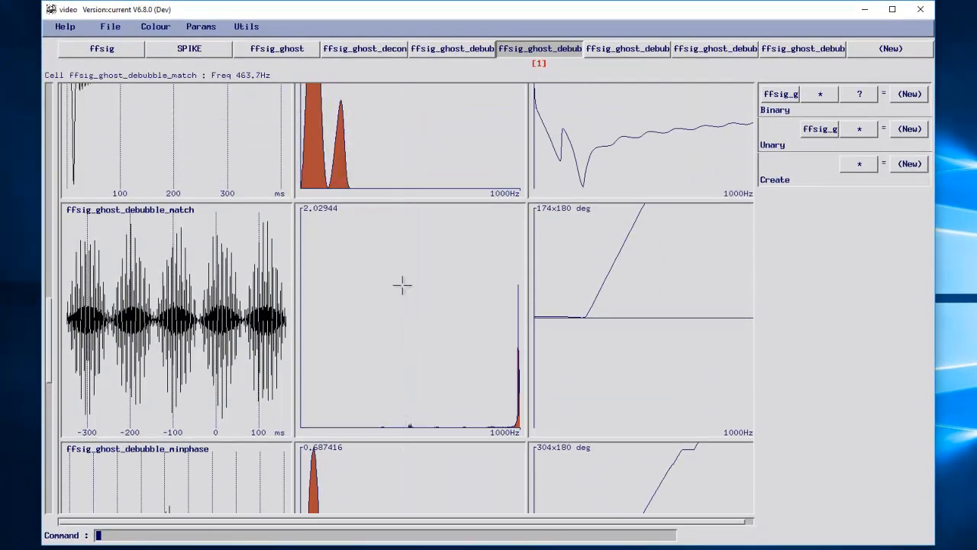
scroll(396, 291, up, 5)
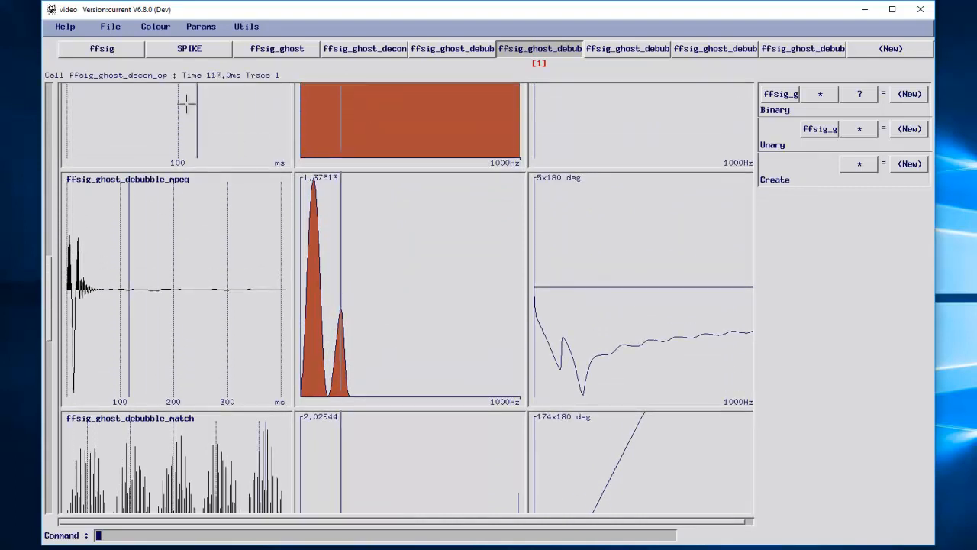
Exit the wavelet session normally instead of quitting with discard
click(108, 27)
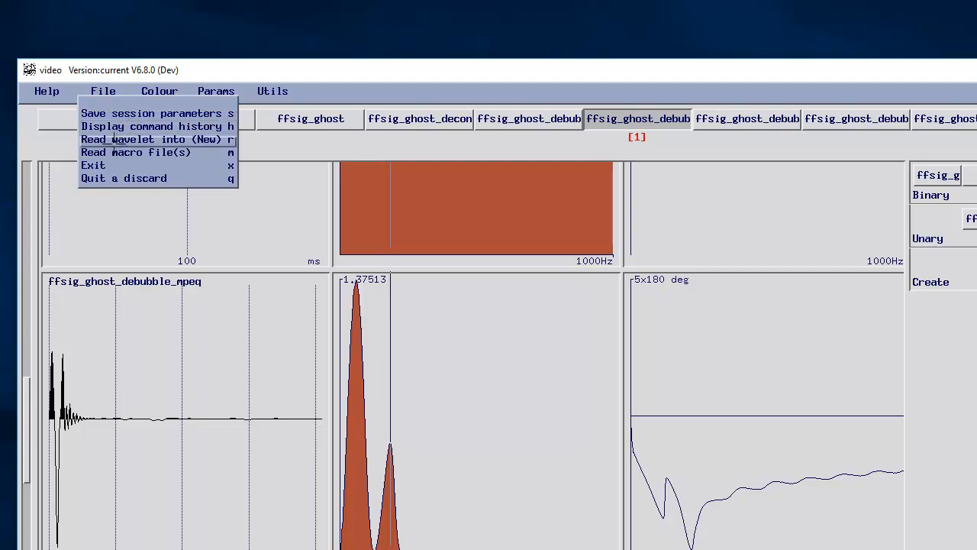
click(113, 165)
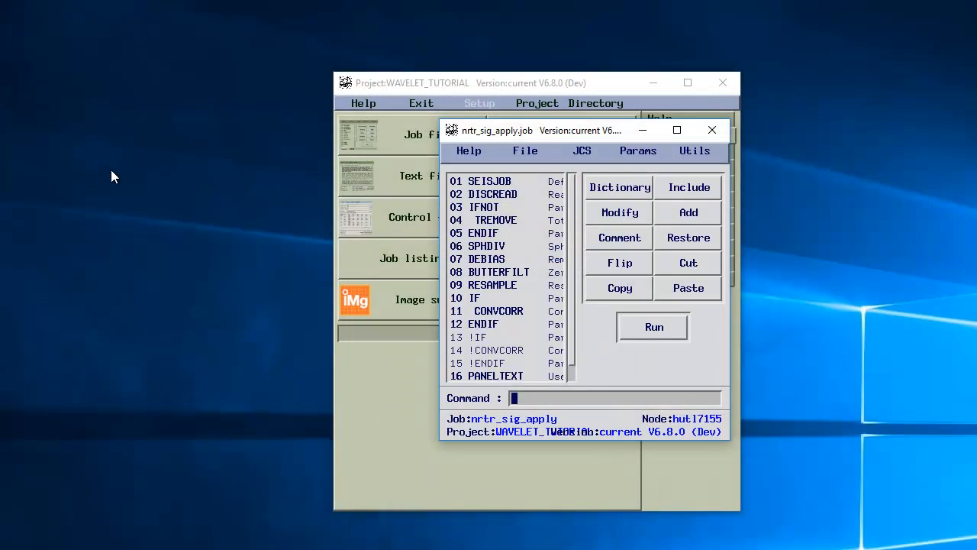